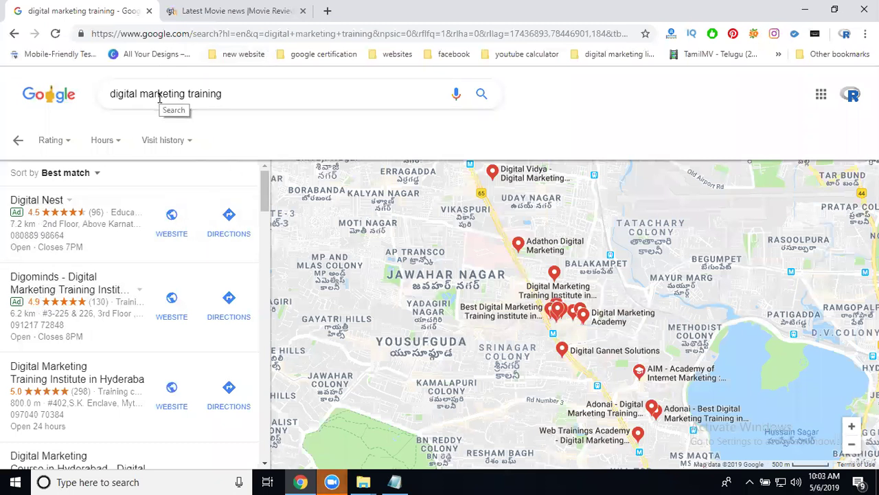
Open Google My Business's Manage locations page in a new tab, then return to the search results tab
left_click(328, 10)
type("bus")
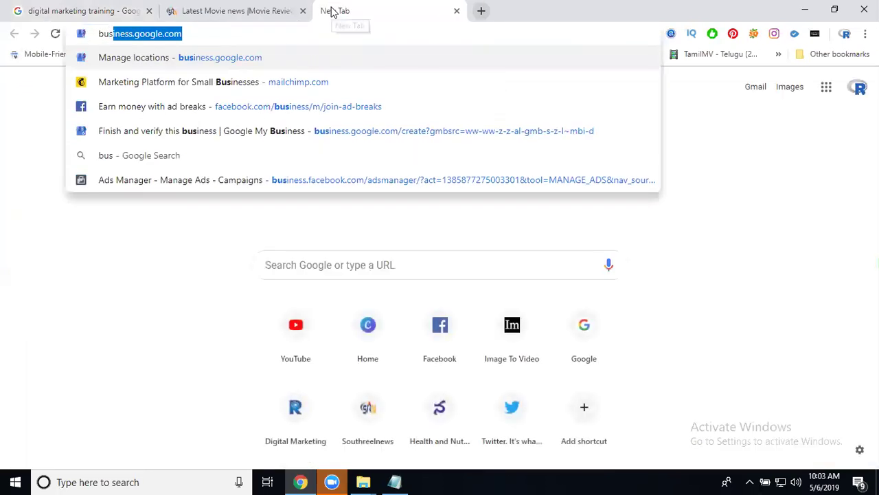
key("Return")
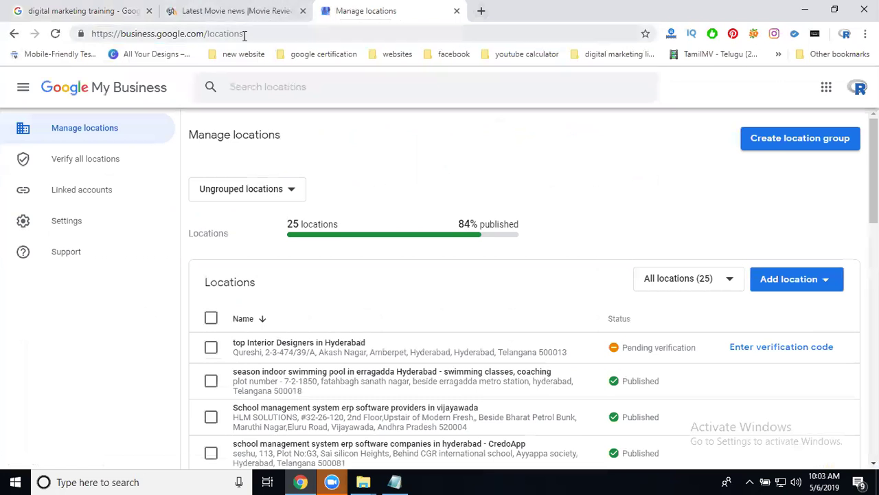
left_click(83, 11)
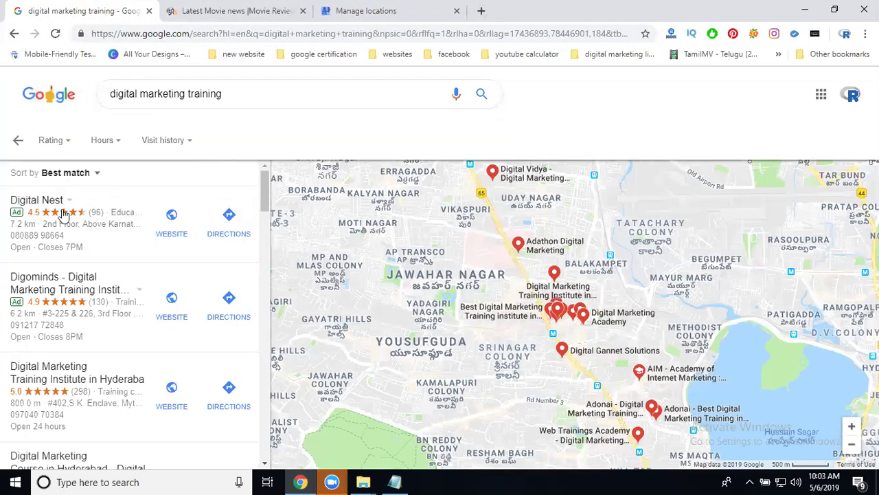
Look over the South Reel News page and its ads, then switch back to the Manage locations tab
left_click(211, 11)
scroll(448, 185, "down", 10)
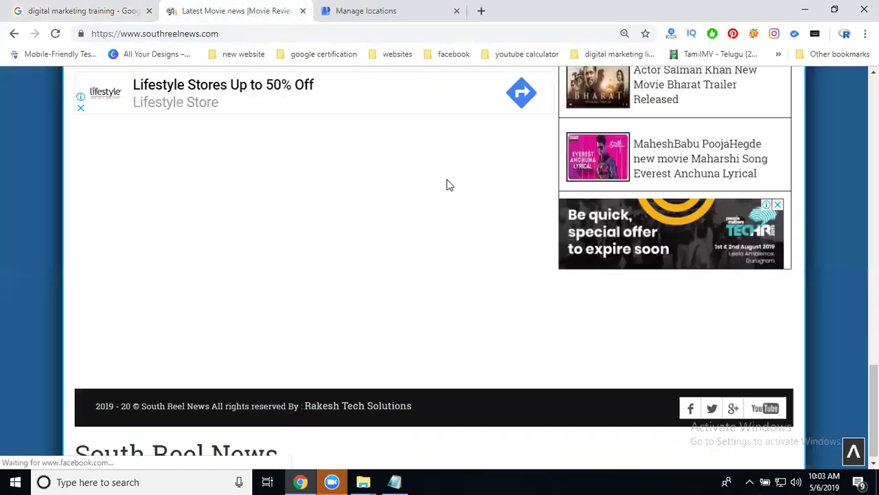
scroll(448, 184, "up", 5)
scroll(448, 186, "up", 3)
scroll(472, 183, "up", 10)
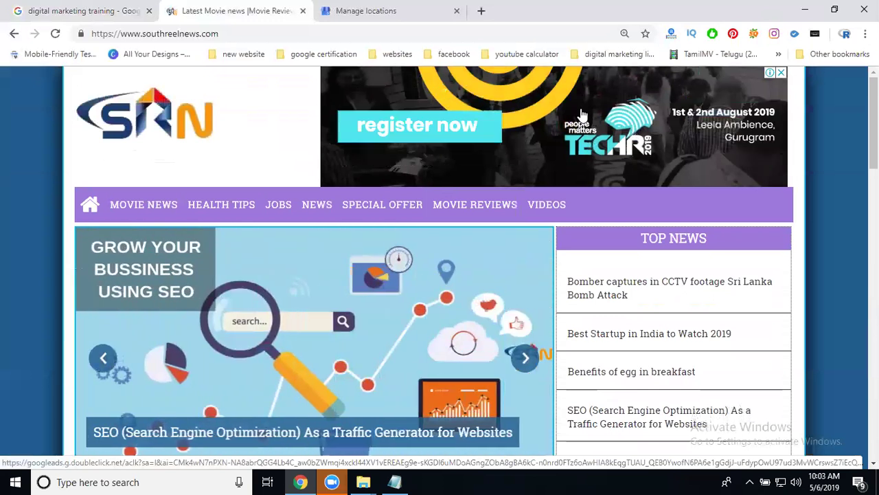
left_click(387, 15)
Enter the postcard verification code for the top Interior Designers in Hyderabad listing and verify it
scroll(466, 146, "down", 5)
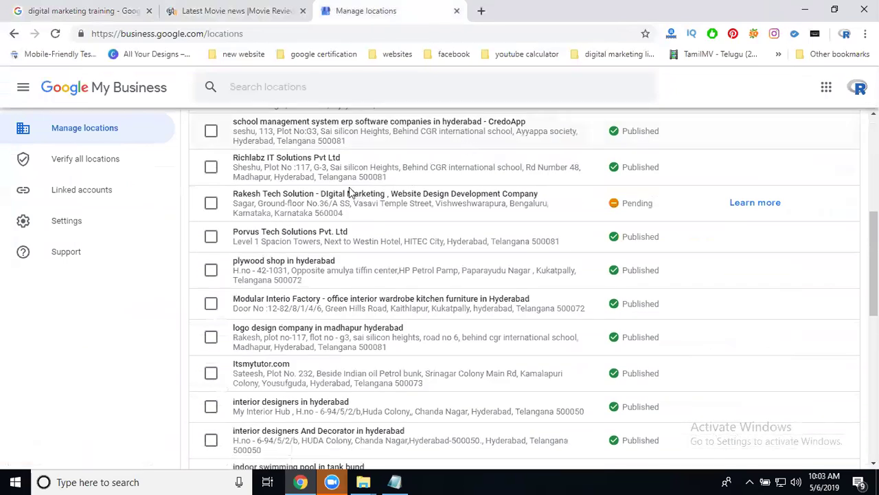
scroll(375, 244, "up", 3)
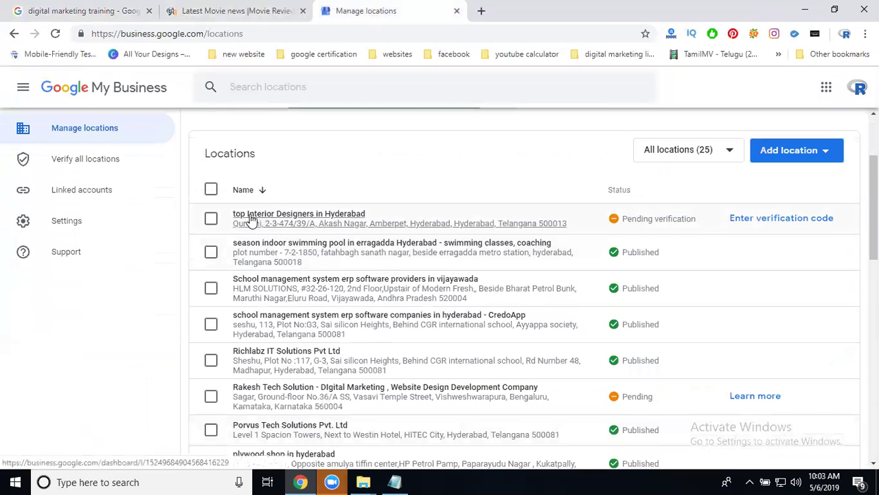
left_click(757, 221)
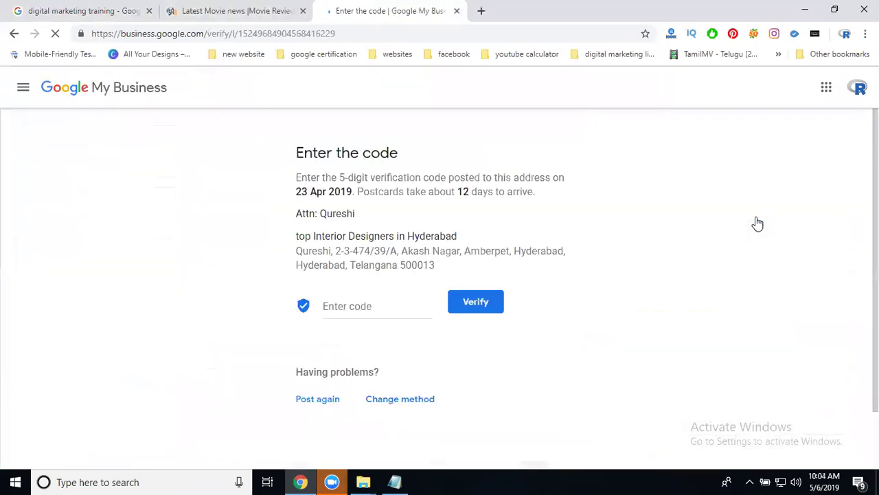
left_click(351, 303)
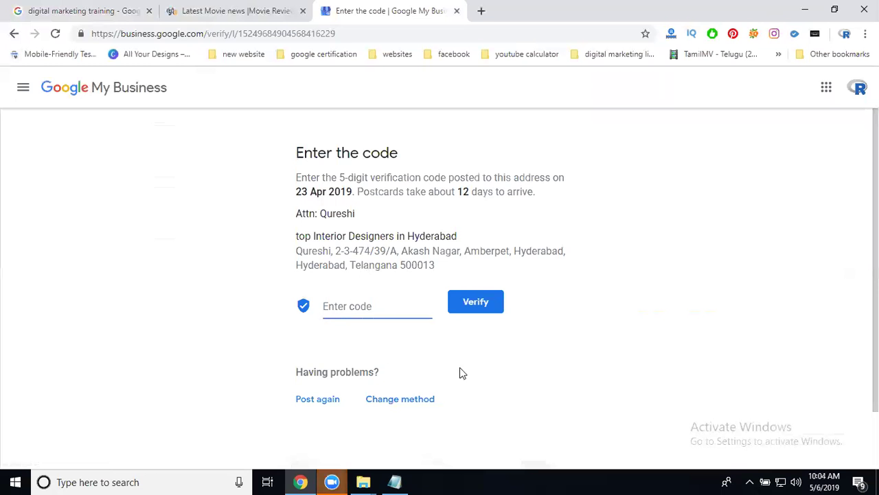
left_click(366, 307)
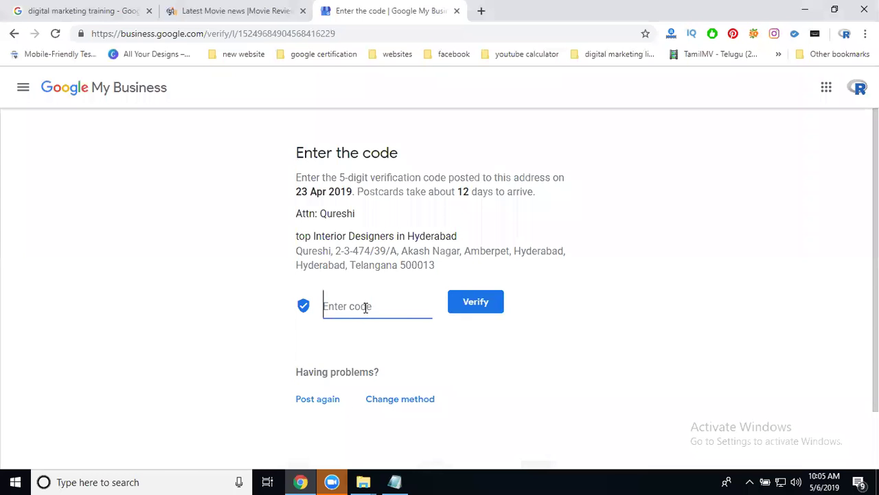
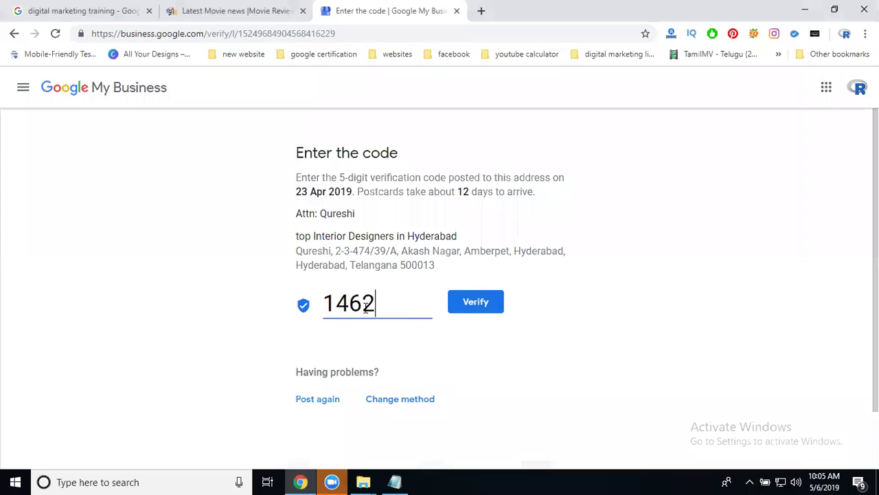
left_click(497, 306)
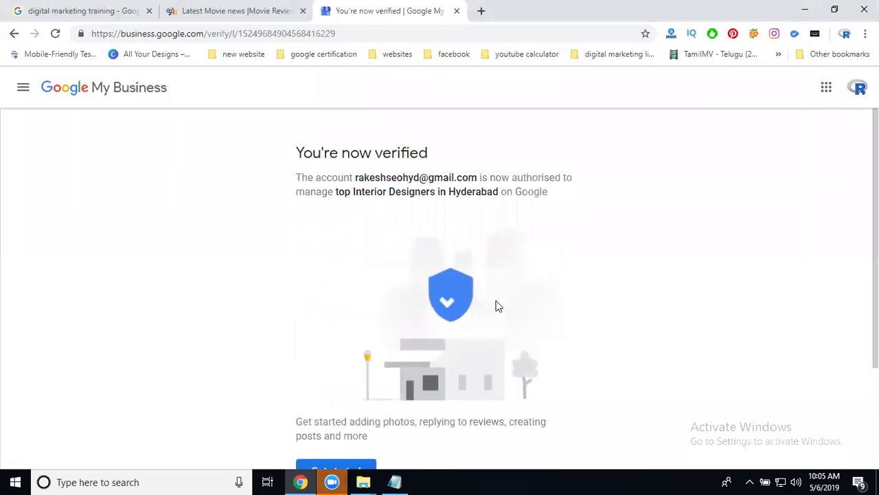
scroll(404, 211, "down", 2)
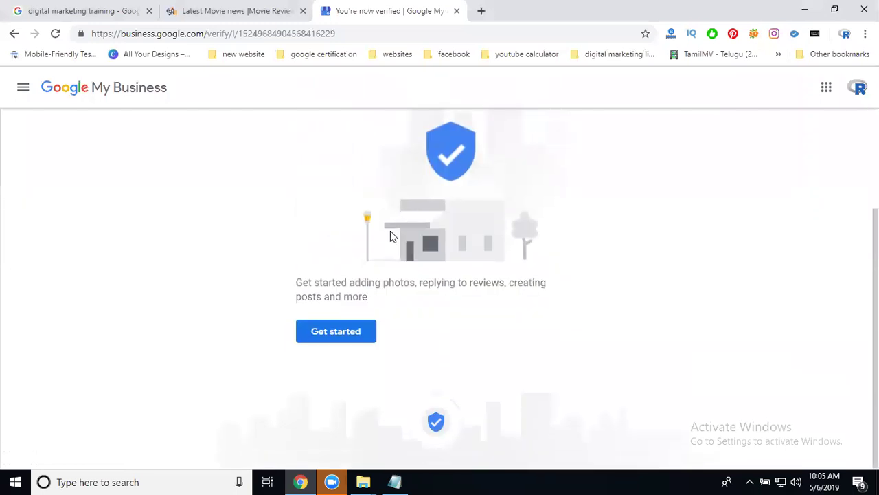
Open the verified listing's dashboard, then toggle the side menu and scroll it toward Manage locations
left_click(340, 335)
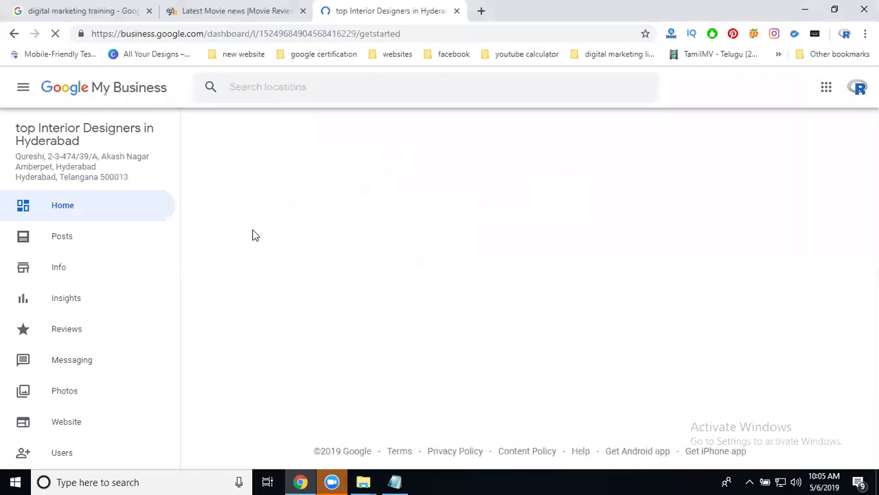
scroll(136, 228, "down", 3)
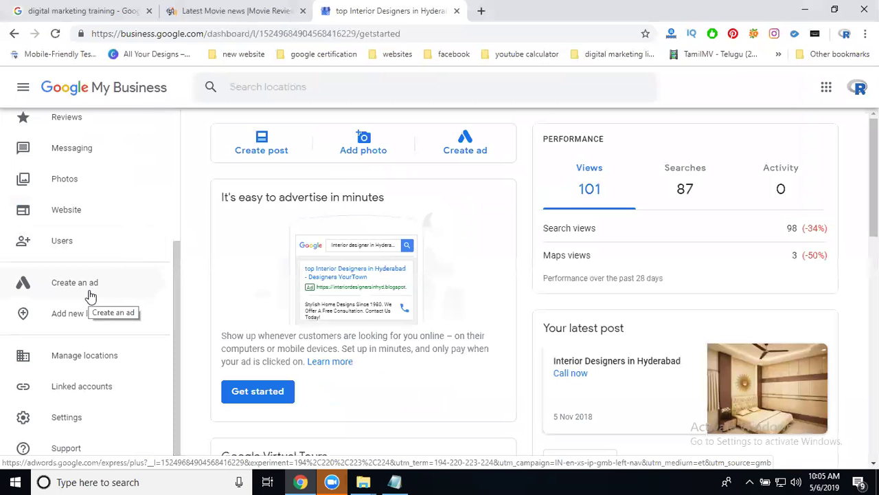
left_click(24, 88)
left_click(24, 88)
scroll(62, 213, "down", 3)
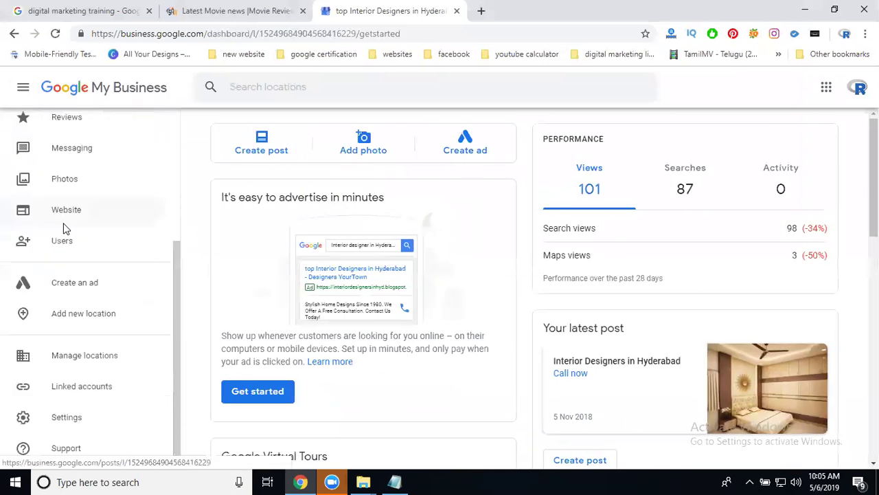
Return to Manage locations, scroll the list and open the Indoor Swimming pool in Kondapur listing
left_click(68, 354)
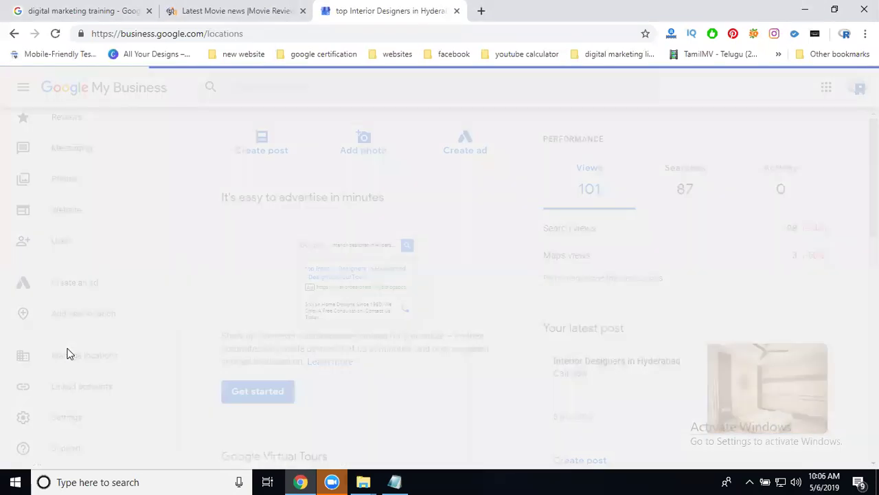
scroll(413, 191, "down", 4)
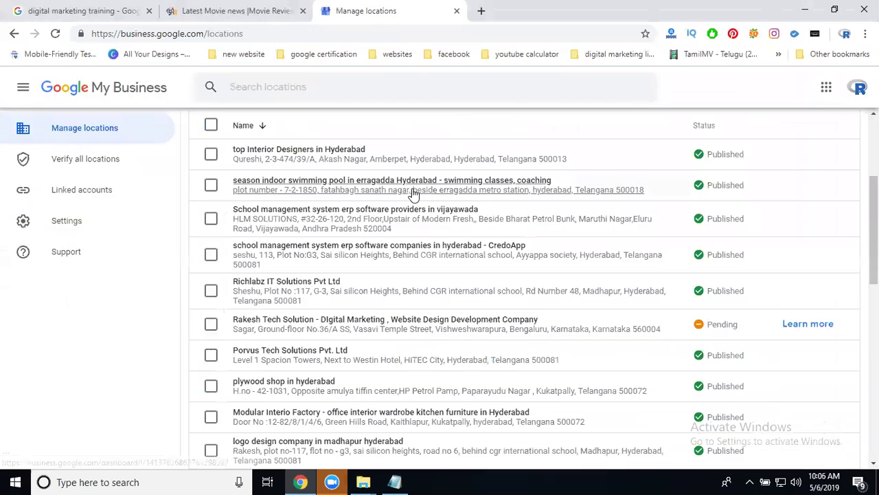
scroll(412, 190, "down", 2)
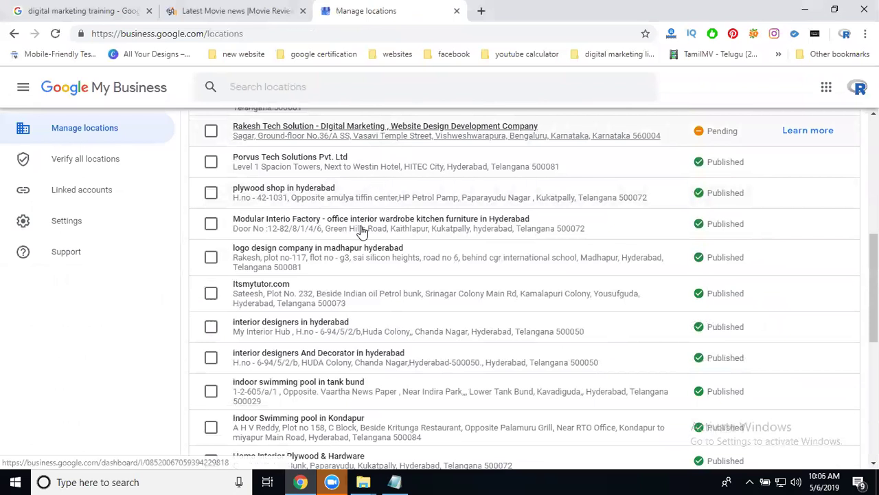
scroll(352, 269, "down", 1)
scroll(352, 269, "down", 3)
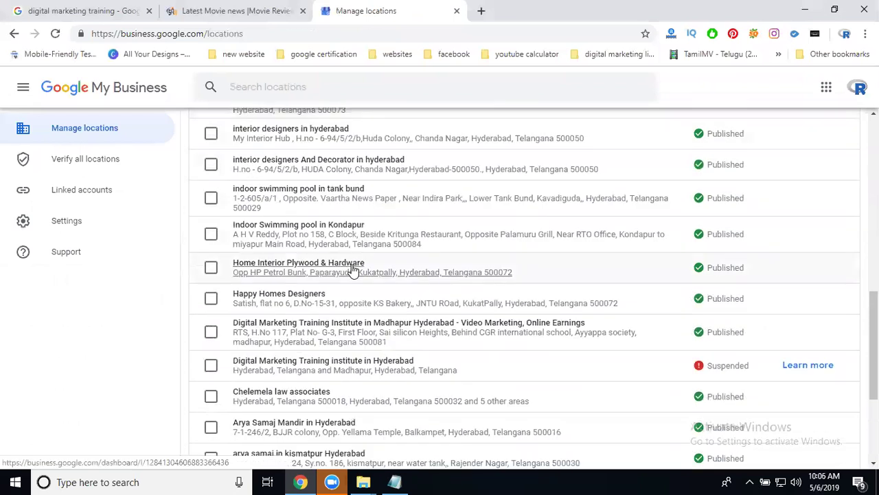
scroll(346, 261, "down", 2)
scroll(341, 251, "up", 1)
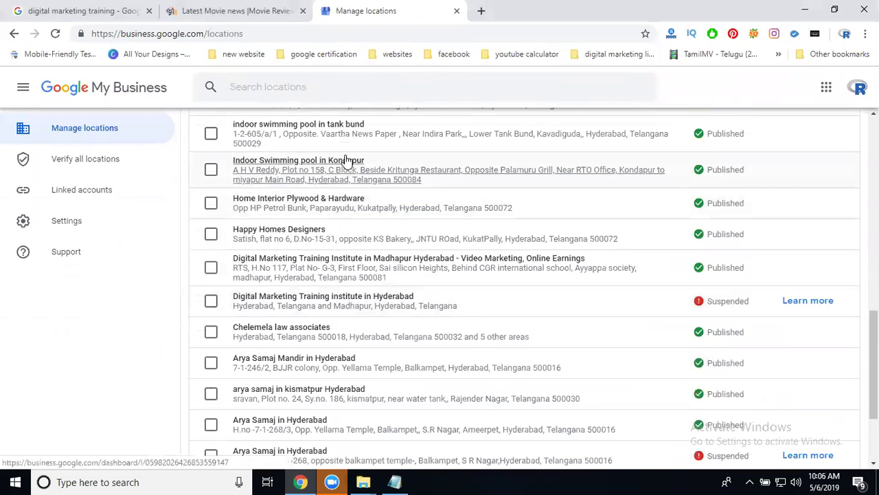
left_click(345, 161)
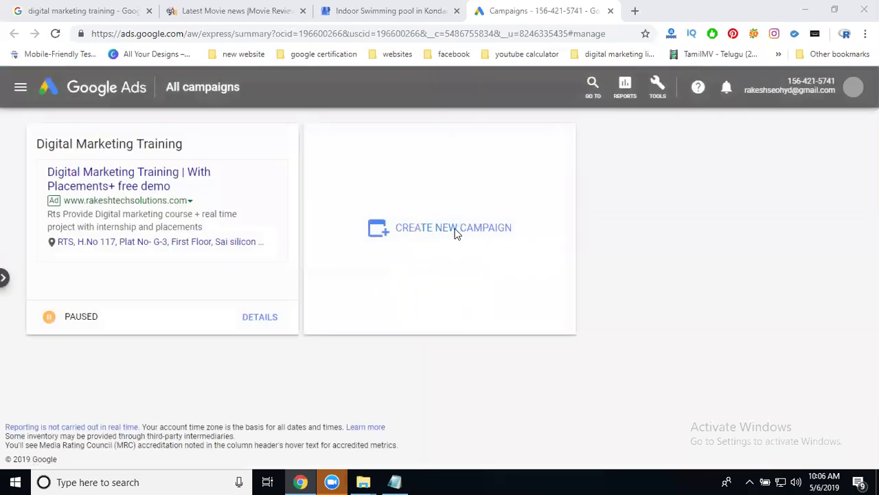
left_click(456, 230)
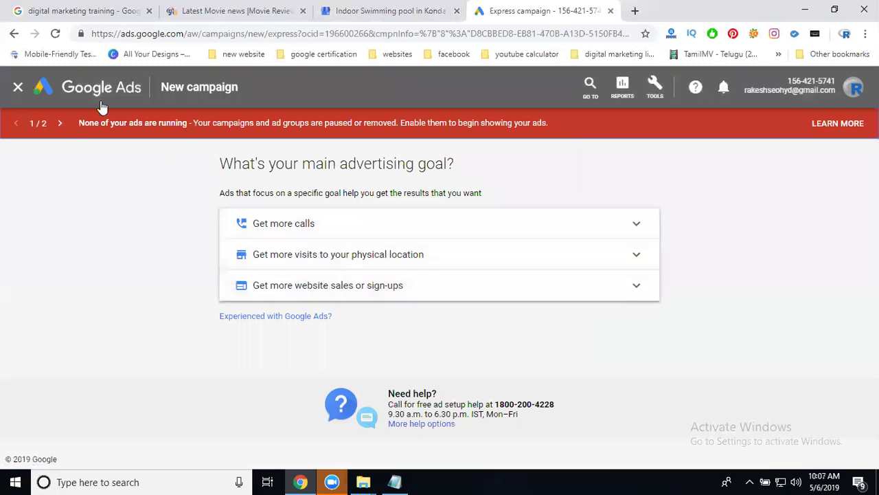
left_click(18, 87)
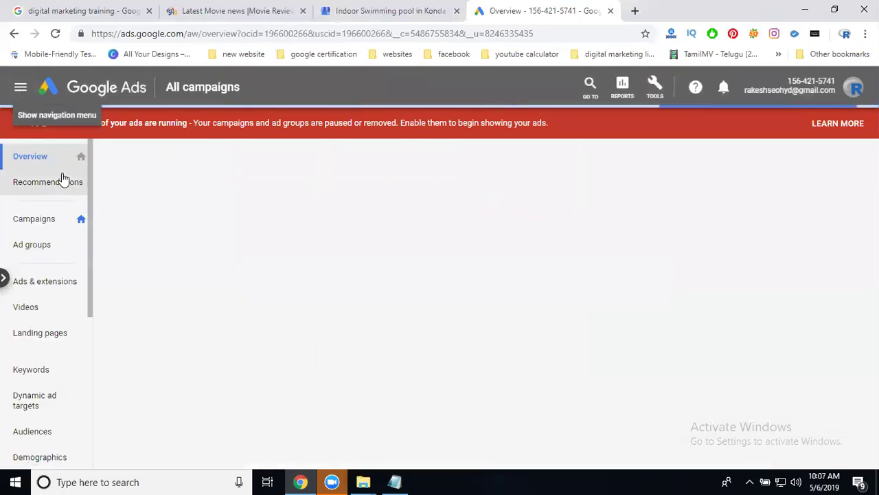
left_click(22, 86)
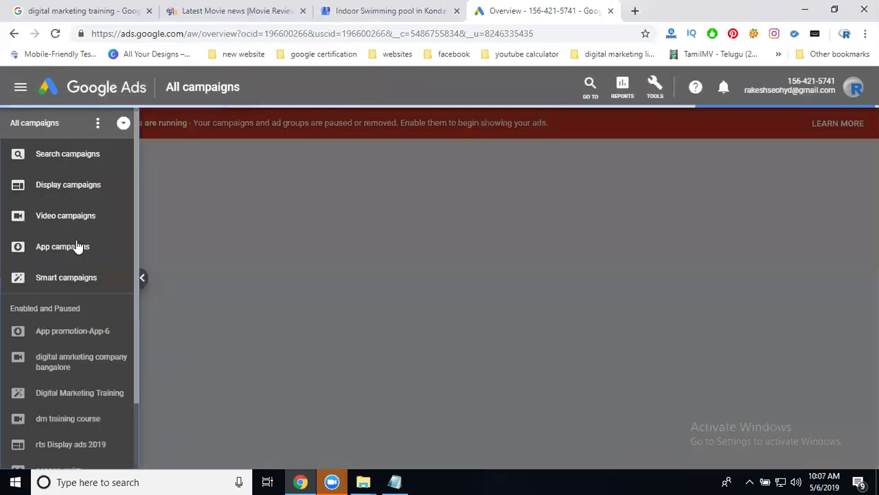
scroll(71, 171, "down", 1)
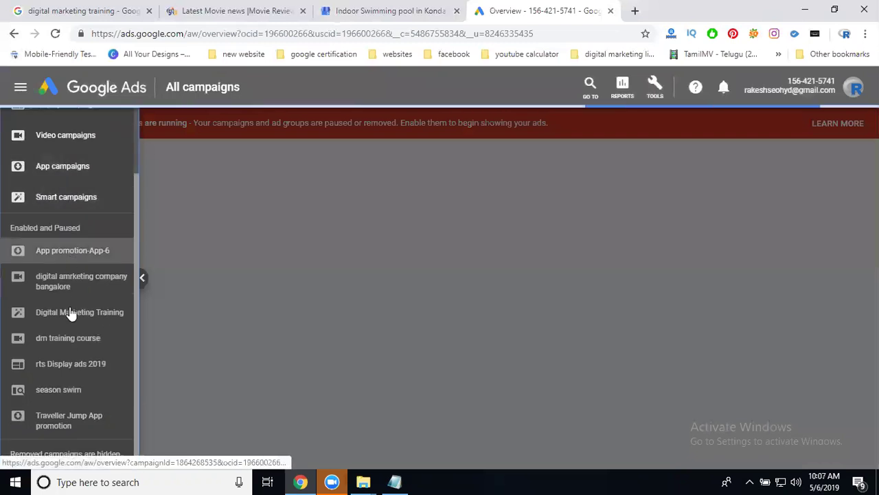
left_click(211, 238)
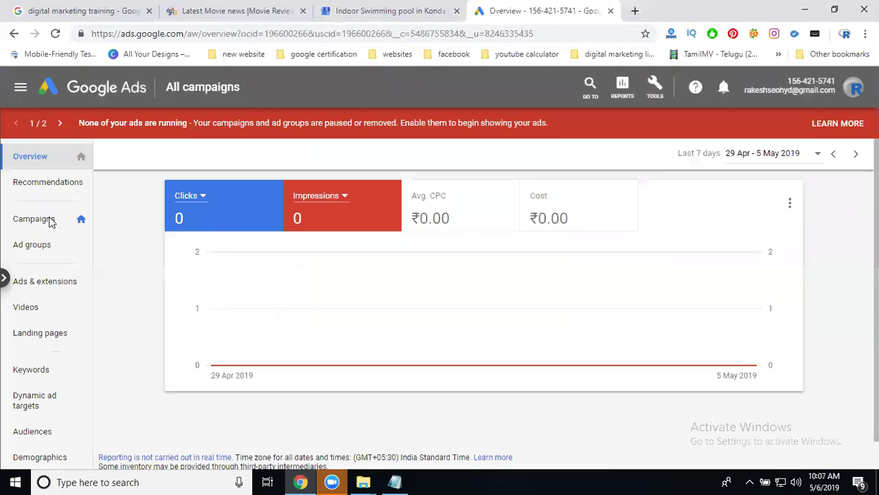
left_click(336, 13)
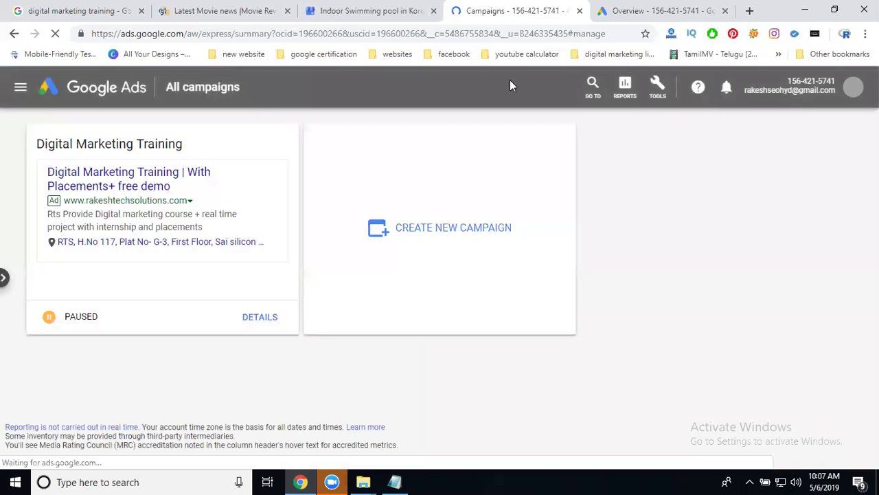
Browse the existing campaigns side panel and close it
left_click(20, 89)
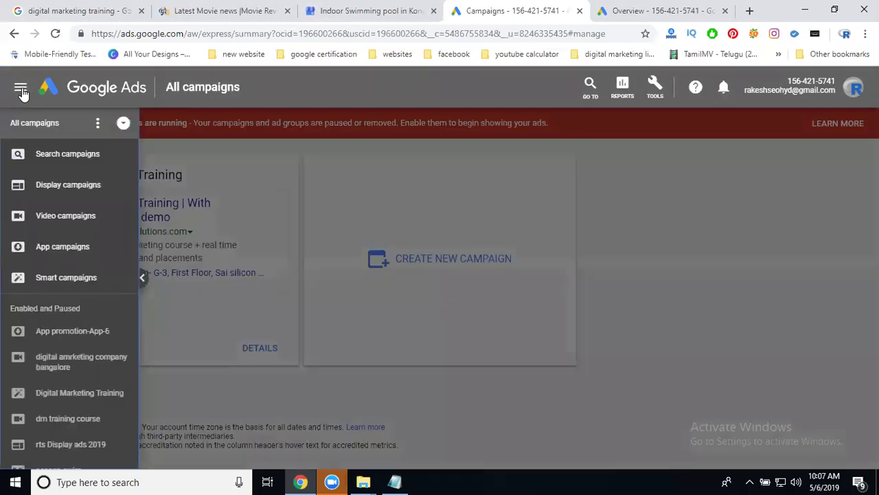
left_click(620, 215)
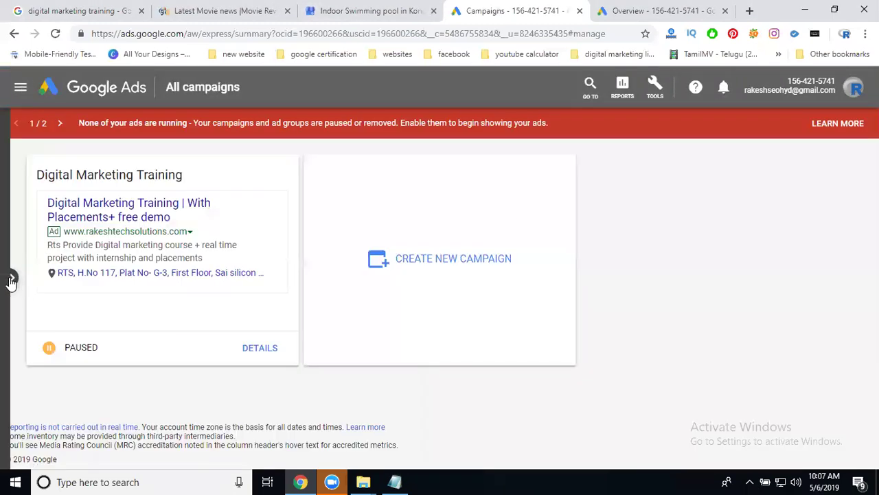
left_click(4, 278)
scroll(57, 291, "down", 2)
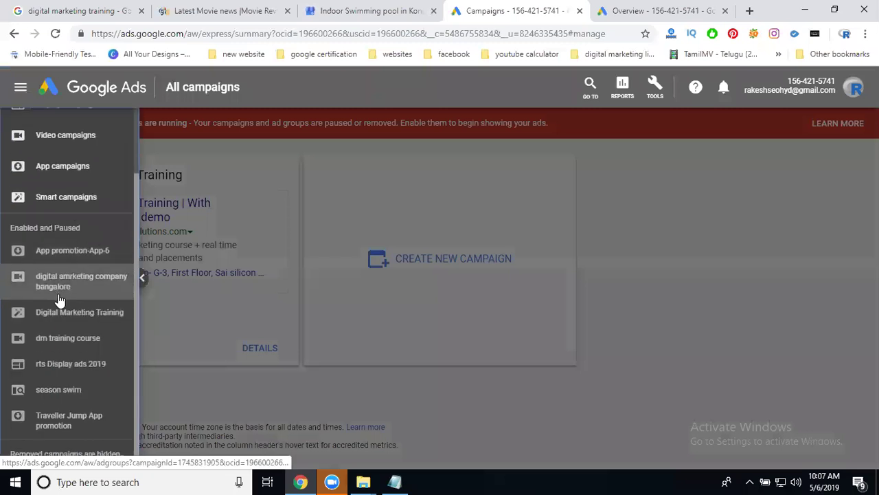
left_click(657, 251)
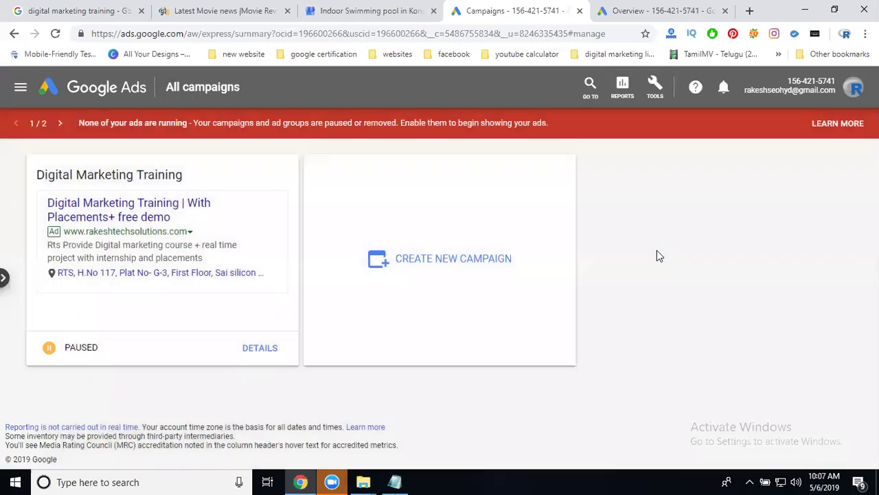
Start a new campaign and expand the 'Get more website sales or sign-ups' goal details
left_click(421, 263)
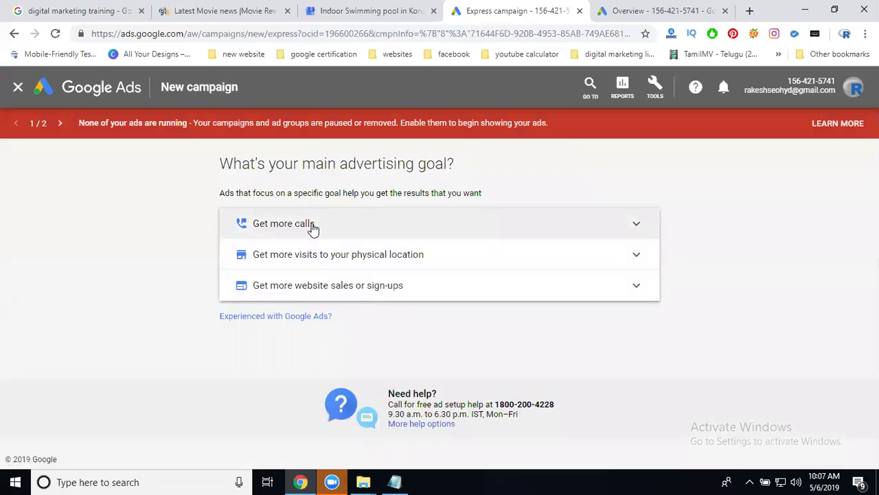
left_click(318, 292)
scroll(717, 253, "down", 1)
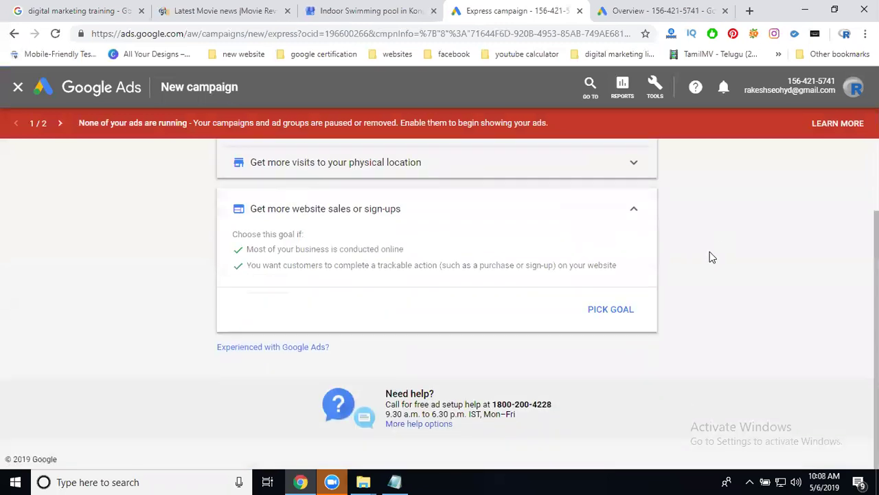
Pick website sales or sign-ups as the goal, then select 'Indoor Swimming pool in Kondapur' from the business list
left_click(621, 314)
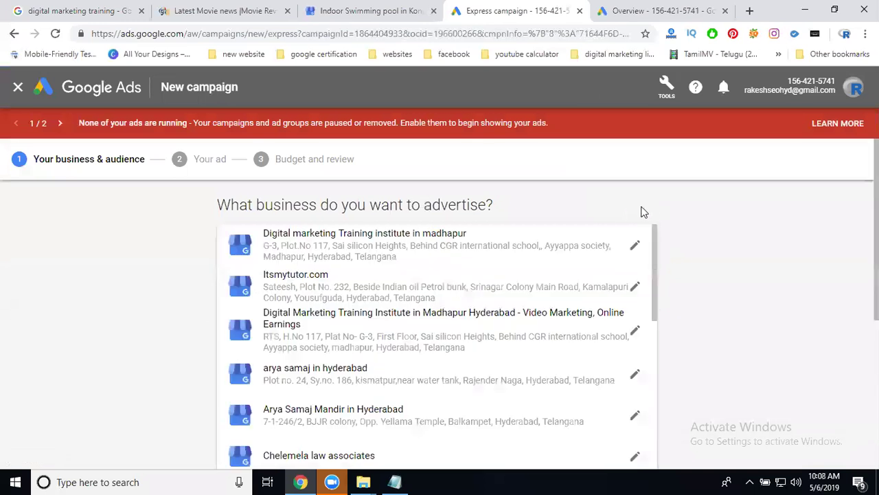
scroll(769, 227, "down", 3)
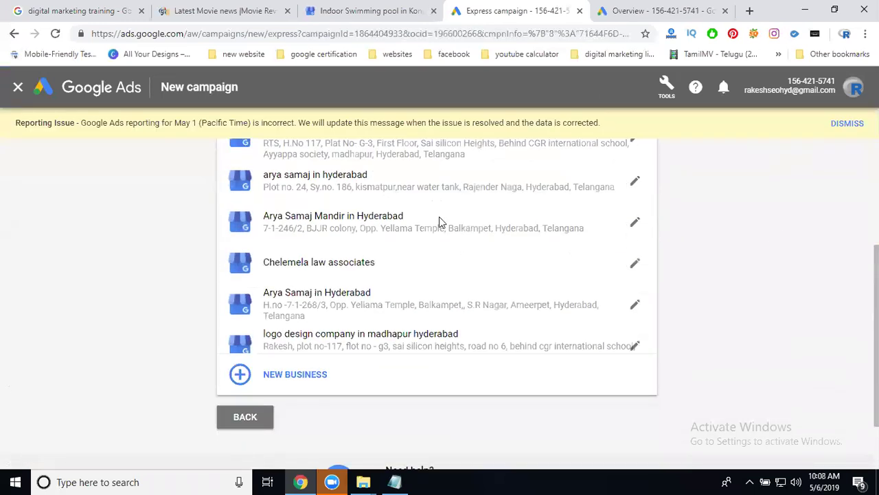
scroll(439, 218, "down", 1)
scroll(439, 222, "down", 3)
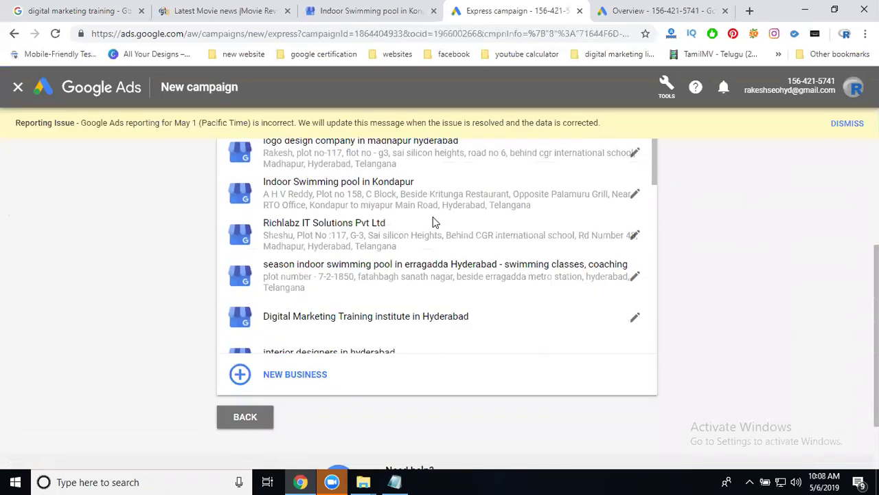
scroll(432, 221, "down", 3)
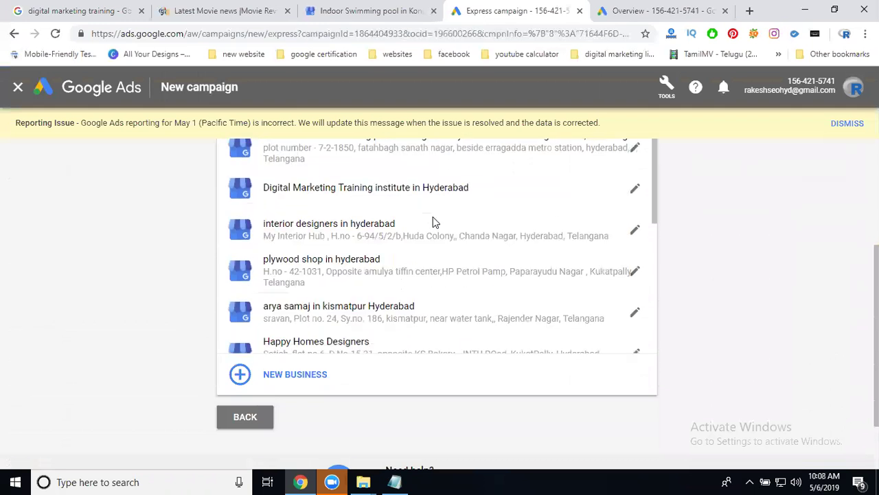
scroll(431, 227, "down", 5)
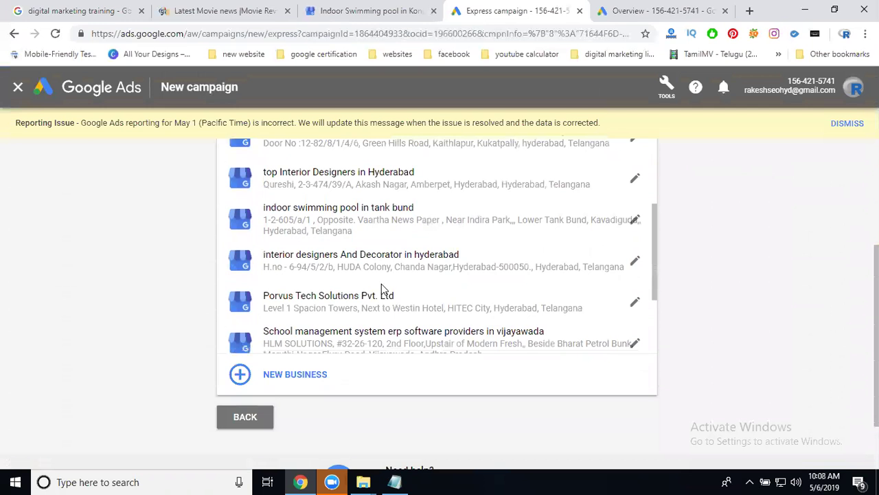
scroll(381, 280, "down", 2)
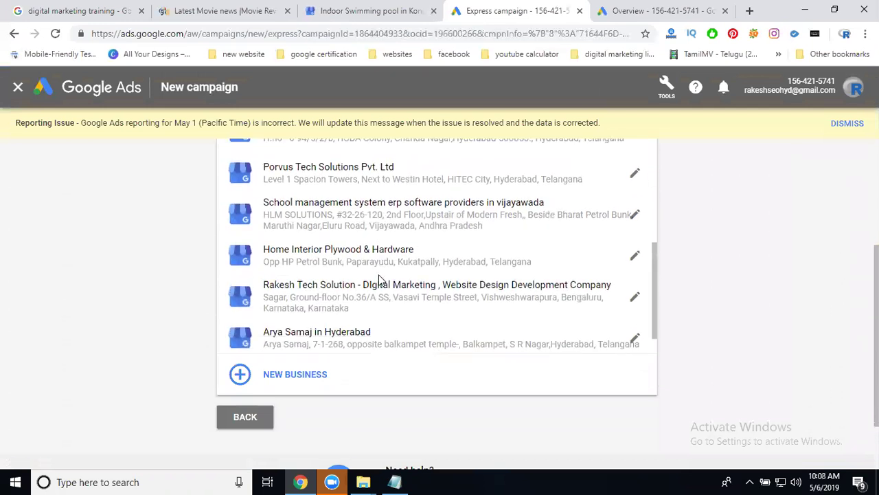
scroll(381, 281, "down", 1)
scroll(379, 276, "down", 5)
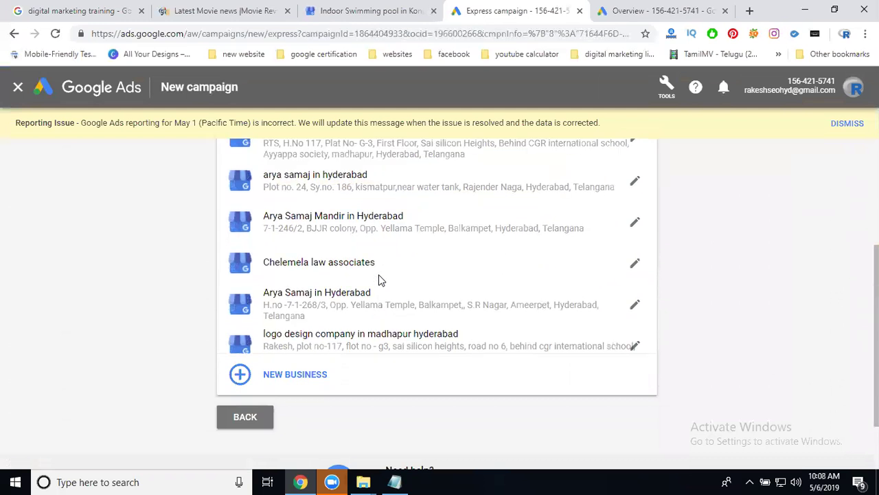
scroll(421, 250, "down", 2)
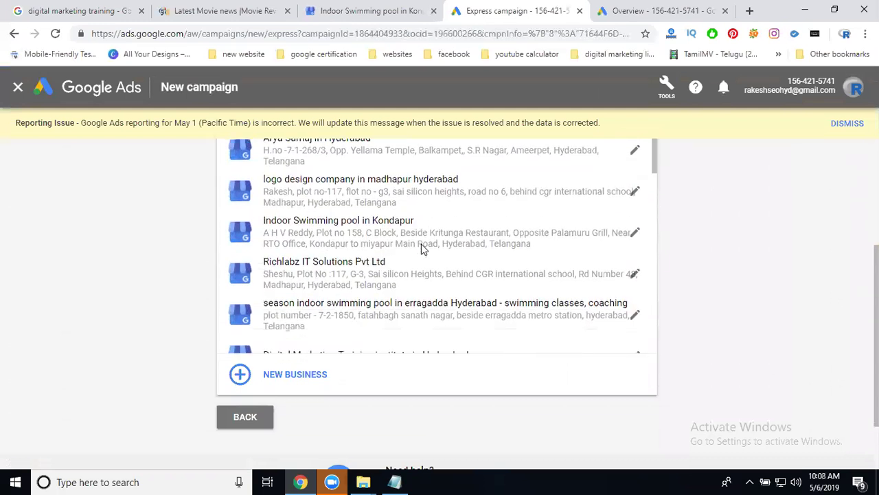
left_click(422, 192)
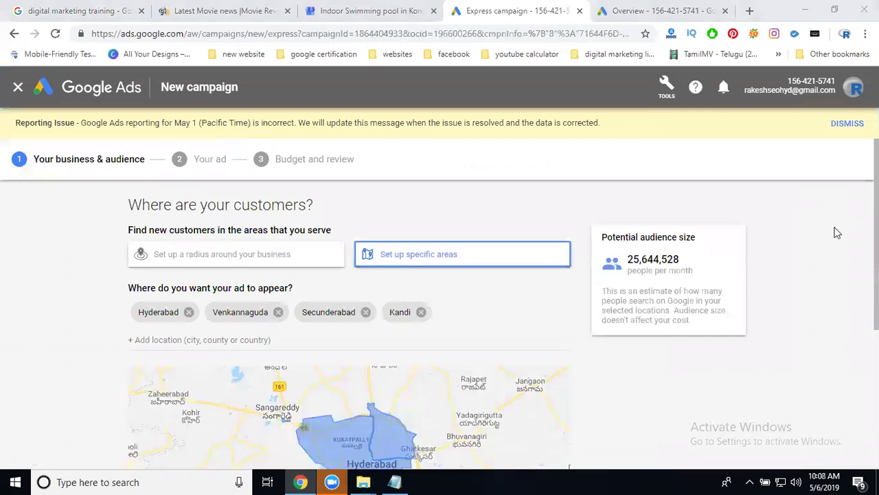
Target a 65 km radius around the business and continue to the product or service step
scroll(635, 250, "down", 1)
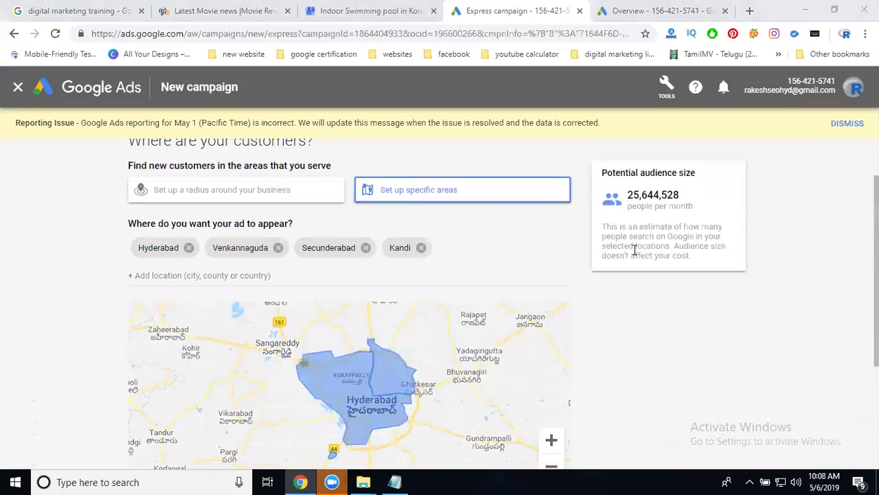
left_click(218, 193)
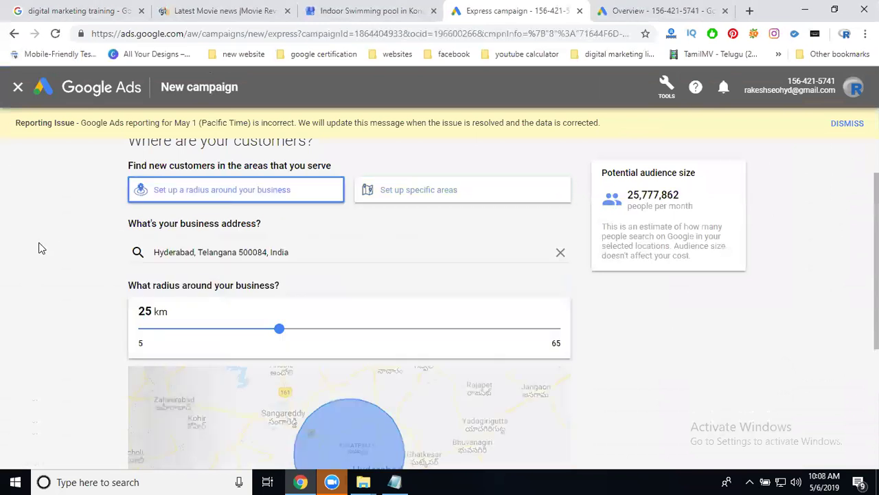
scroll(41, 246, "down", 2)
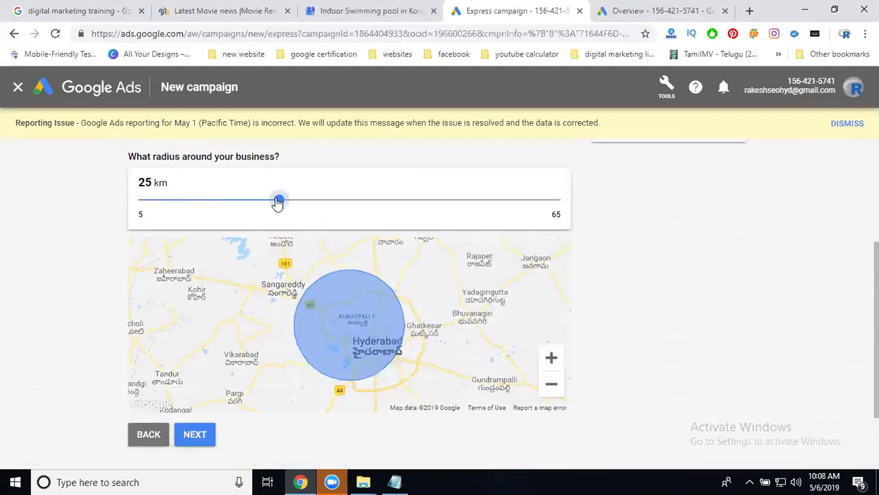
left_click_drag(280, 200, 566, 205)
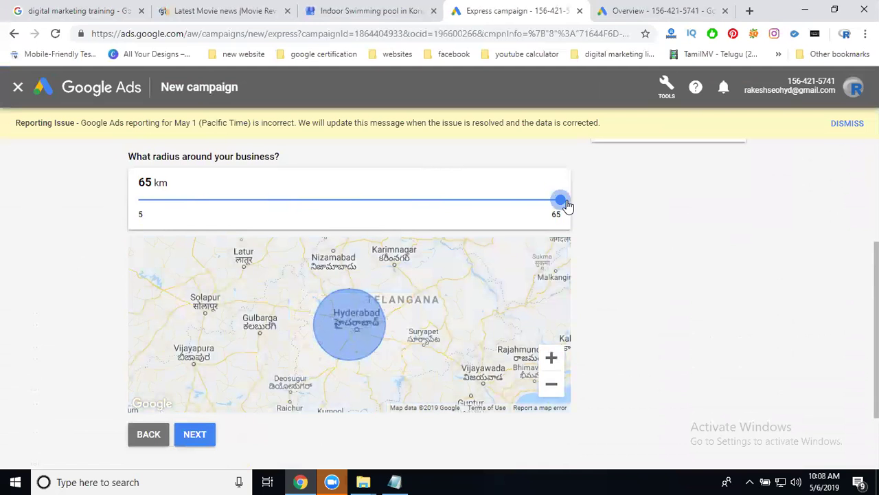
scroll(567, 204, "up", 2)
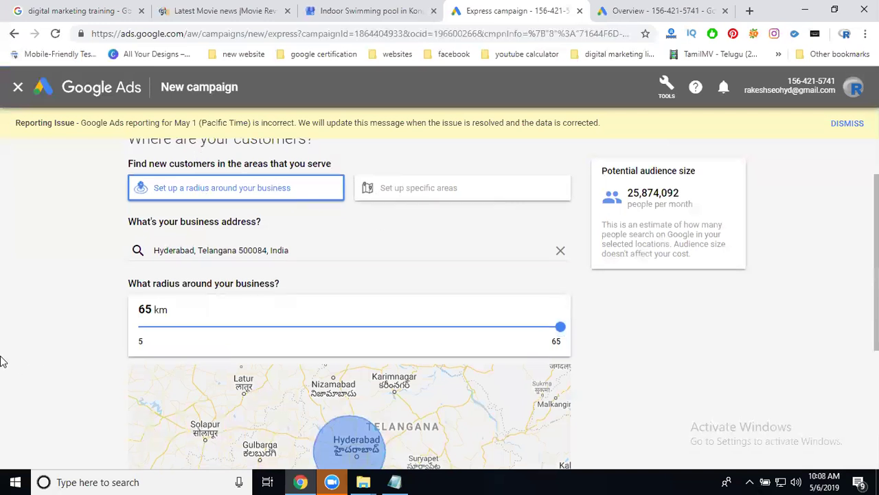
scroll(133, 371, "down", 3)
left_click(206, 345)
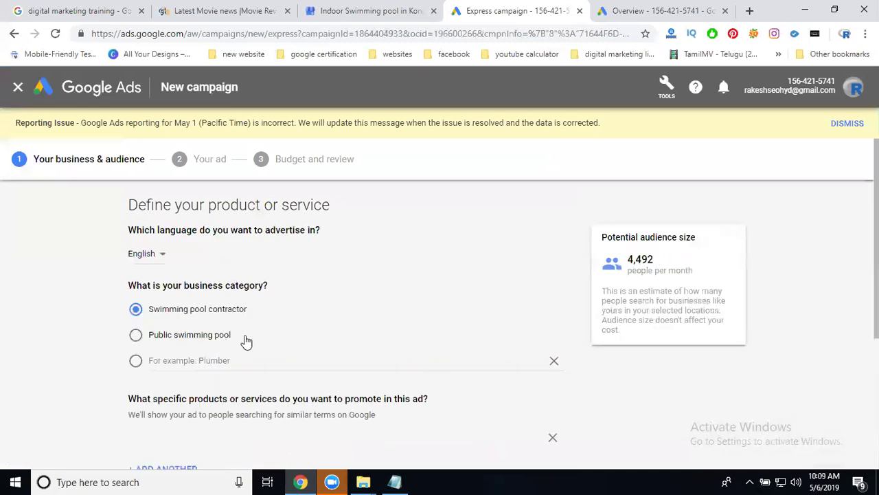
Set the business category to Swimming pool
scroll(245, 337, "down", 1)
left_click(224, 297)
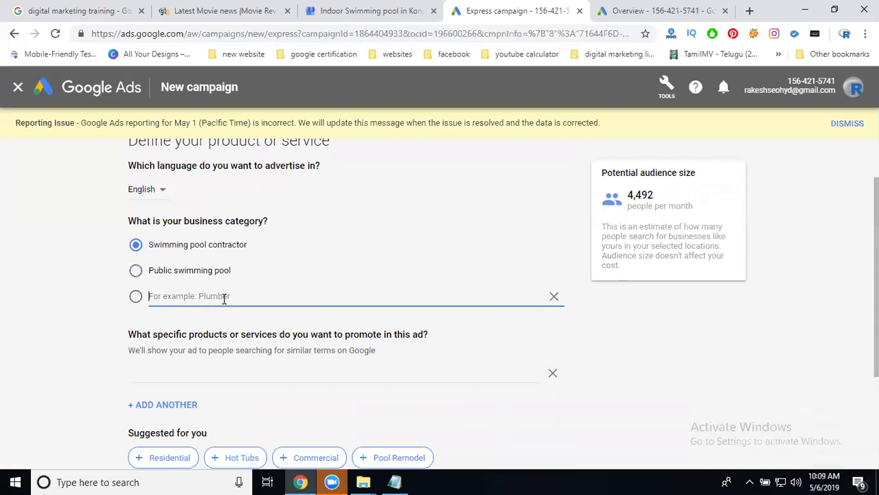
type("sw")
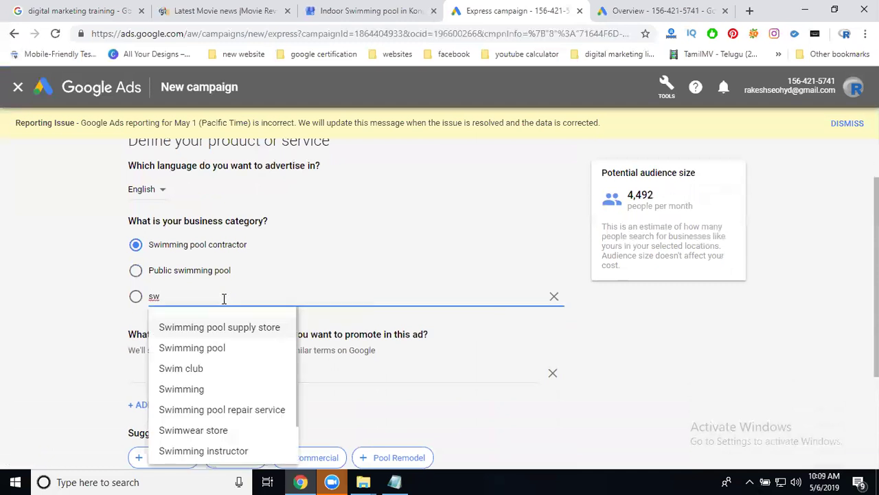
type("imming pool")
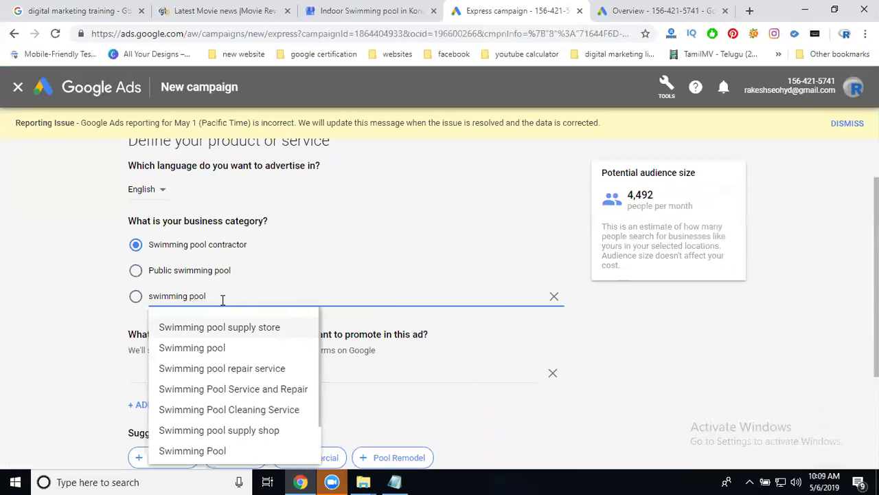
left_click(206, 349)
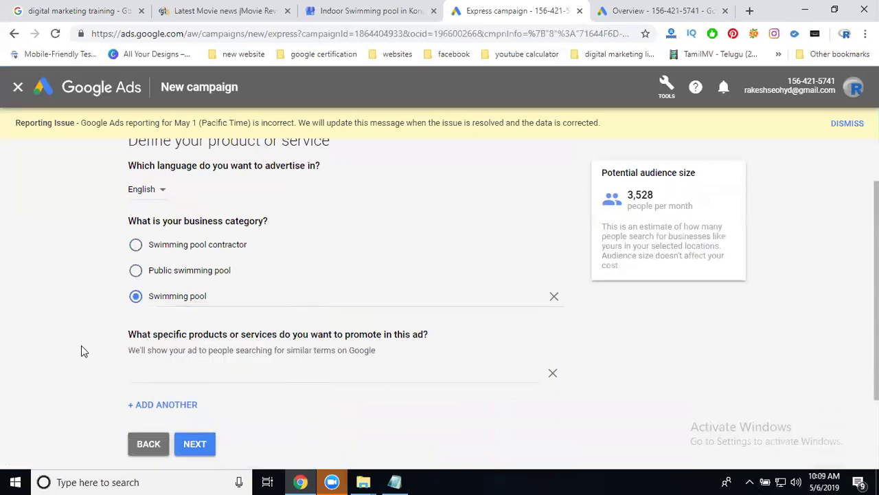
scroll(81, 352, "down", 1)
scroll(80, 352, "down", 1)
Add product entries 'indoow swimming pool kondapu', 'indoor swimming pool foe men' and 'indoor swimming pool fo'
left_click(153, 302)
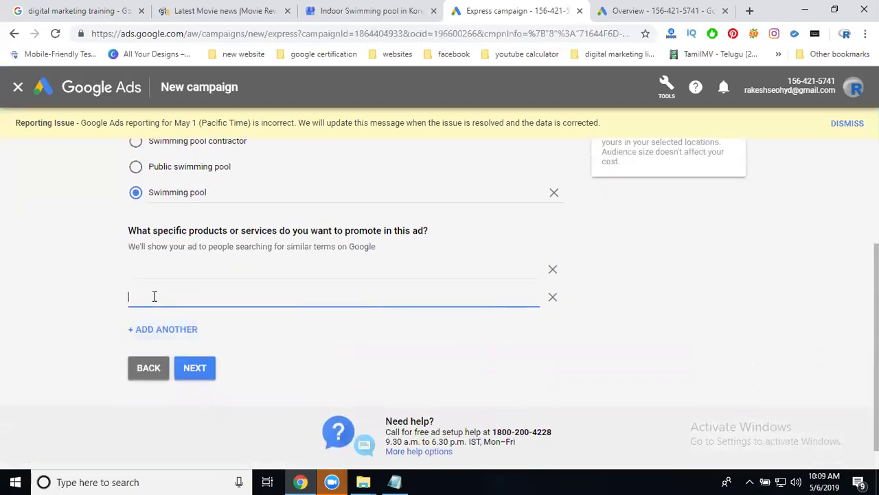
left_click(160, 280)
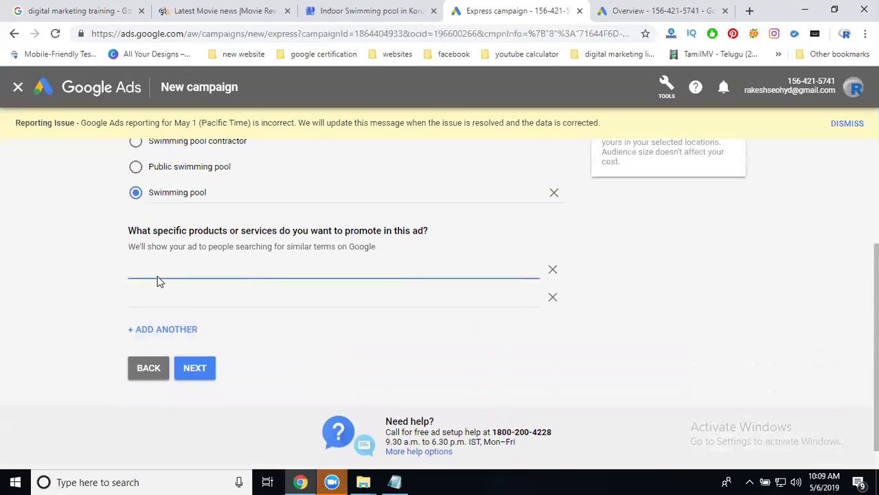
type("indoow")
type(" swimming pool k")
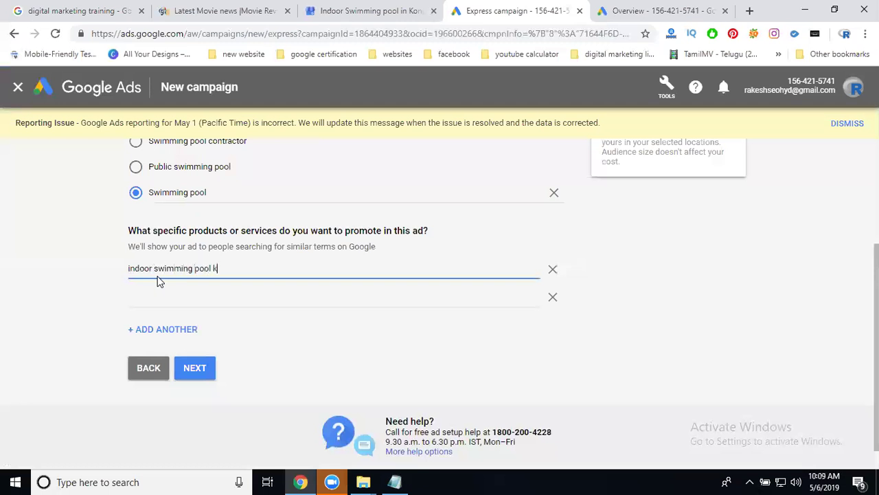
type("ondapur")
left_click(171, 299)
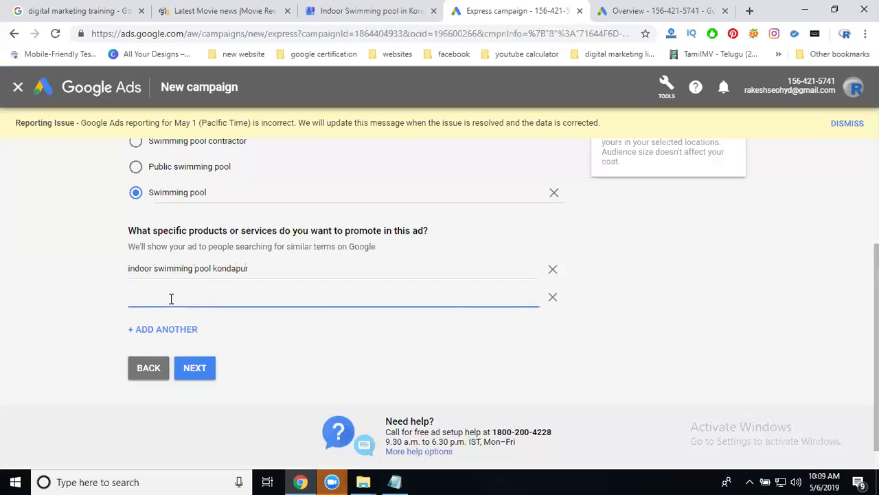
type("indoor swimming pool foe men")
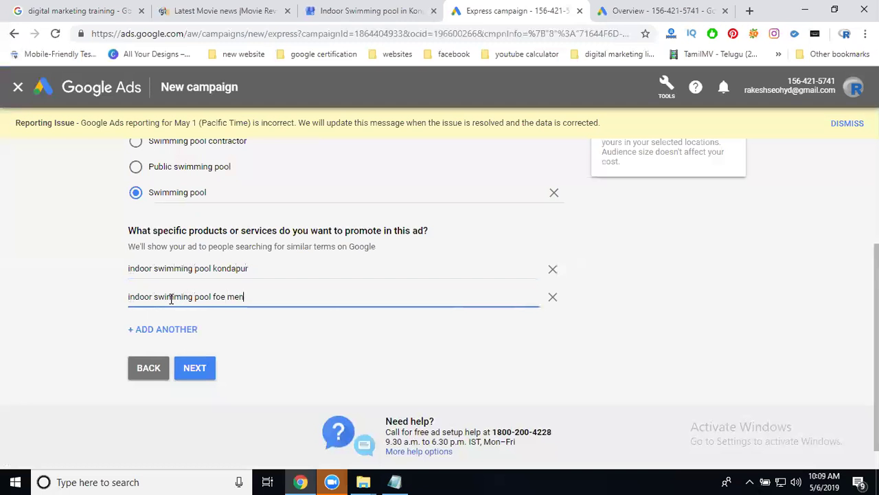
left_click(166, 329)
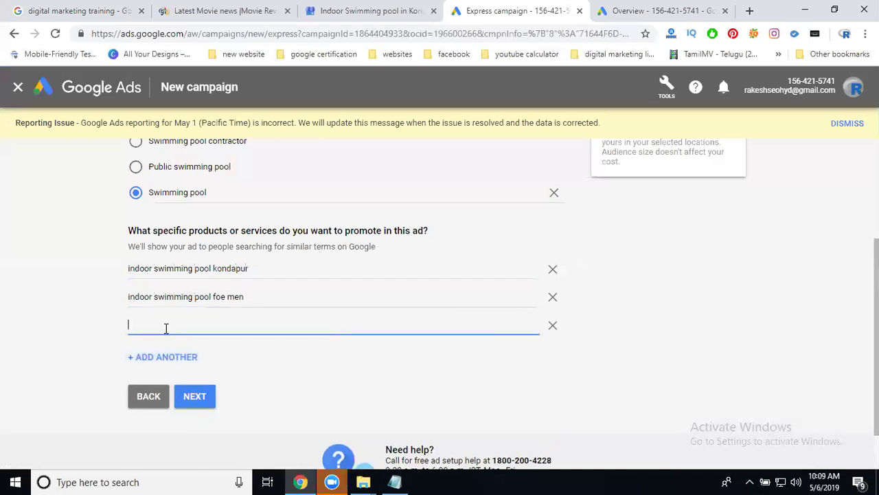
type("indoor")
type("swimming pool for kids")
Correct the second entry to 'for men', add 'idoor swimming pool for womens', and continue to the ad step
left_click(223, 295)
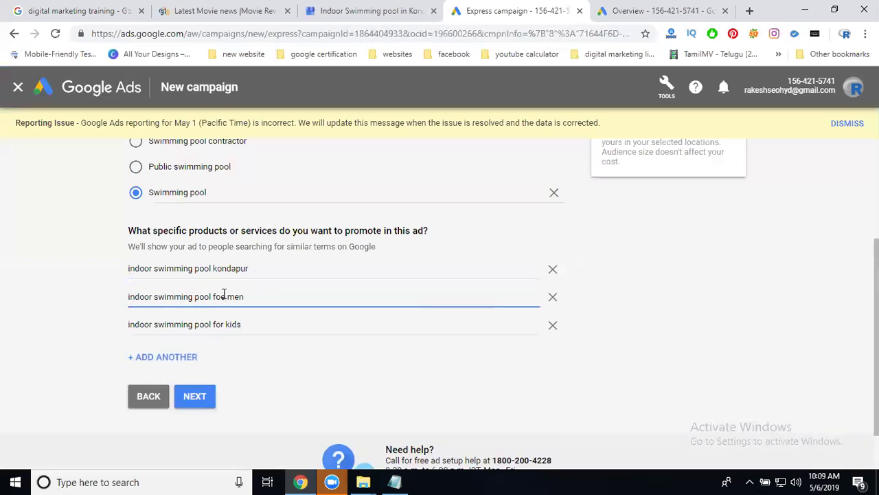
key("BackSpace")
type("r")
left_click(169, 358)
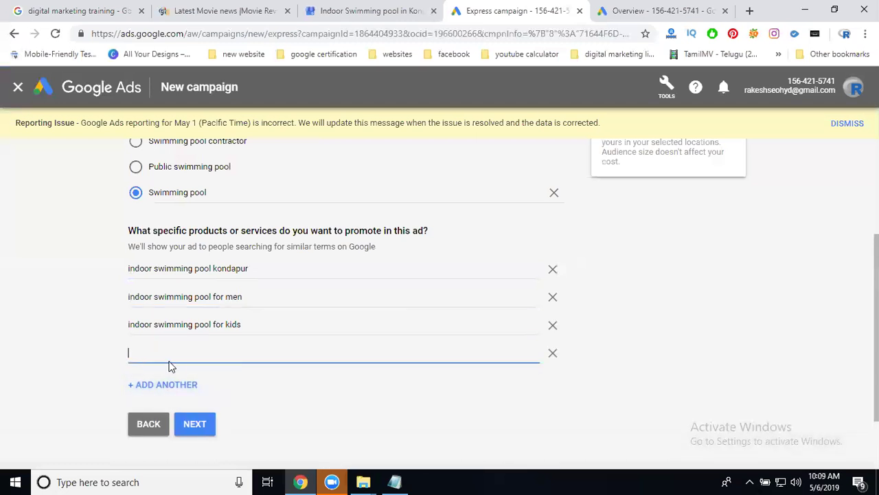
type("idoor swimming pool for womens")
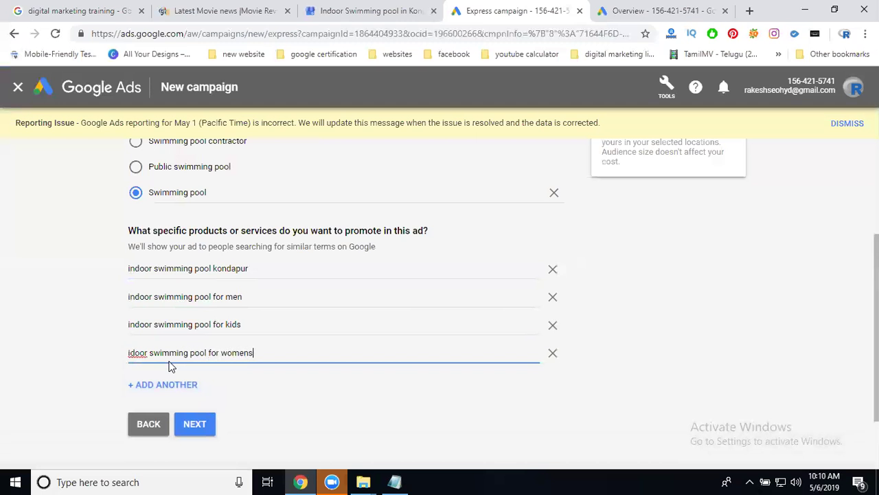
left_click(195, 424)
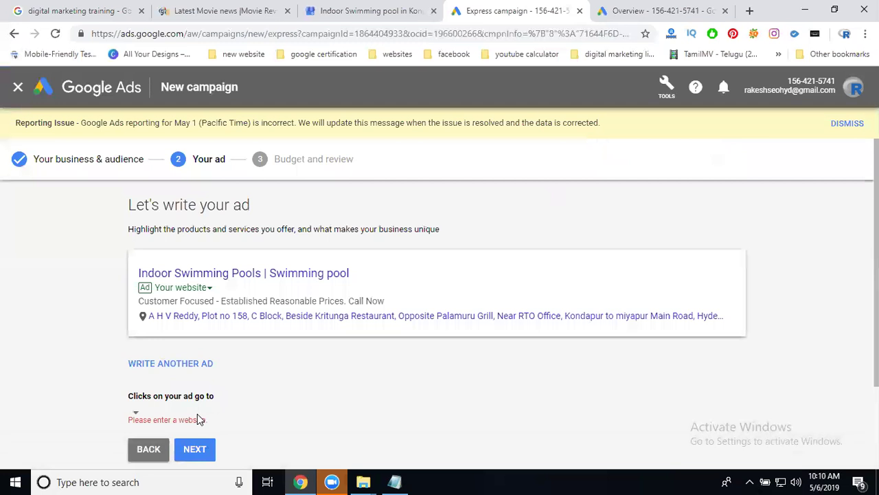
Replace the ad description with 'Enroll indoor swimming pool classes and coaching'
scroll(632, 310, "down", 2)
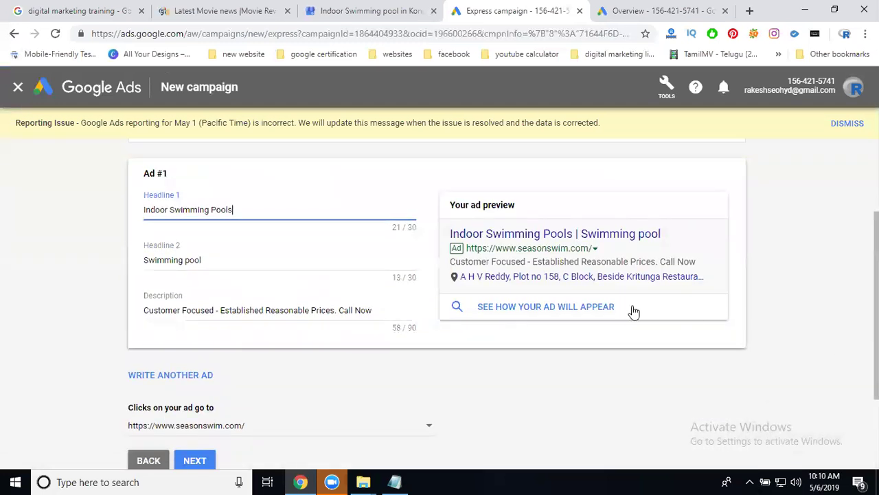
left_click(189, 312)
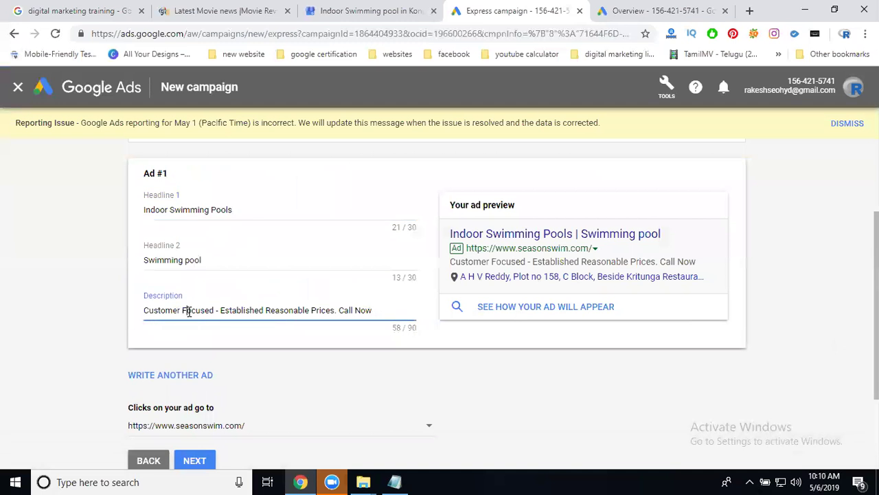
key("ctrl+a")
type("E")
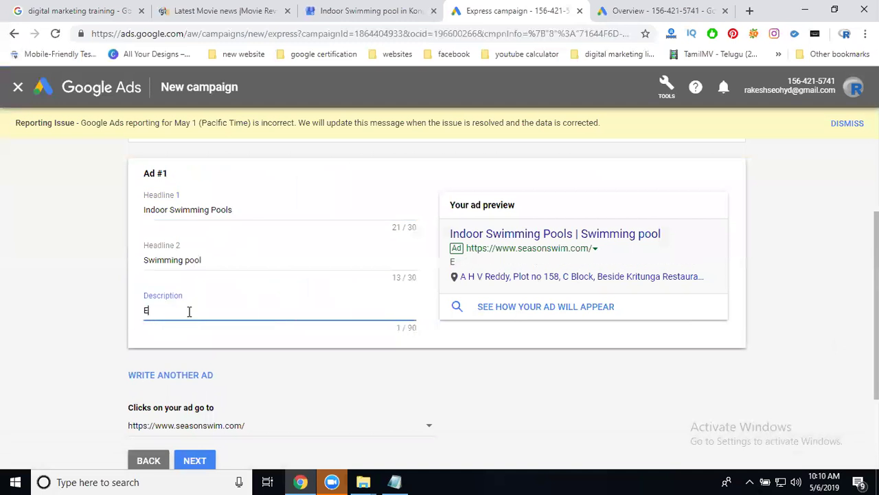
type("nrooll indoor swimming")
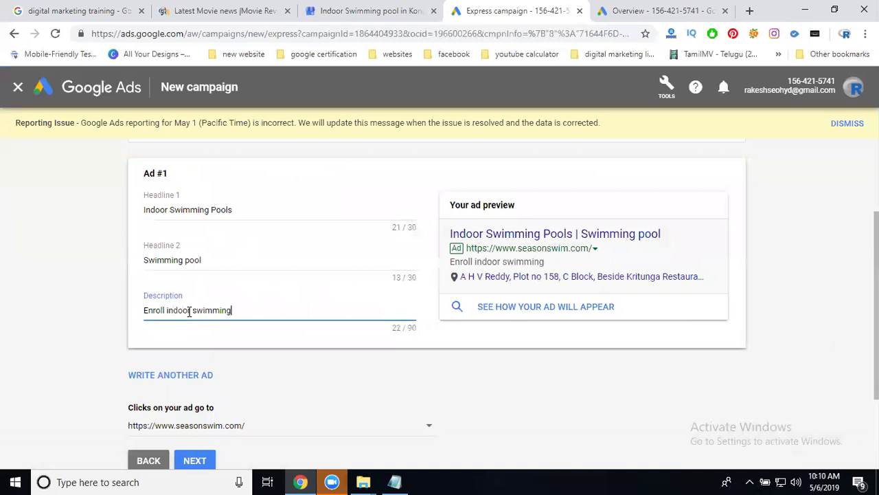
type(" pool")
type("classes and")
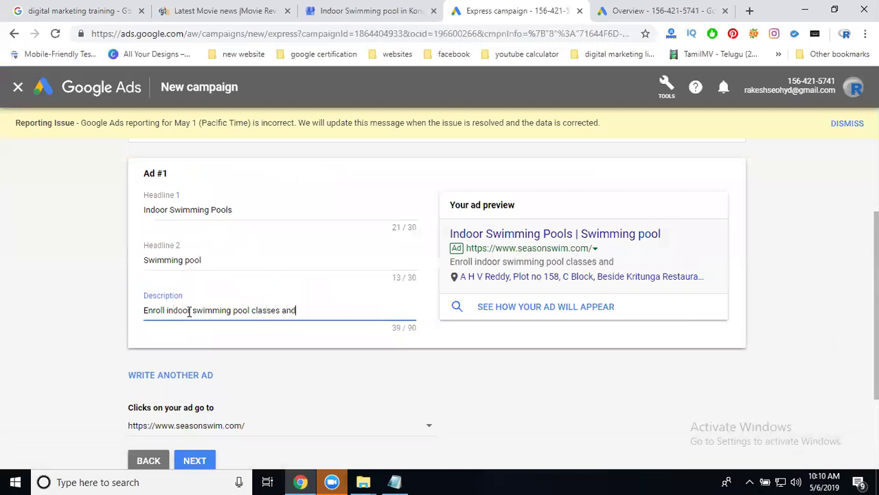
type(" coaching")
scroll(192, 313, "down", 3)
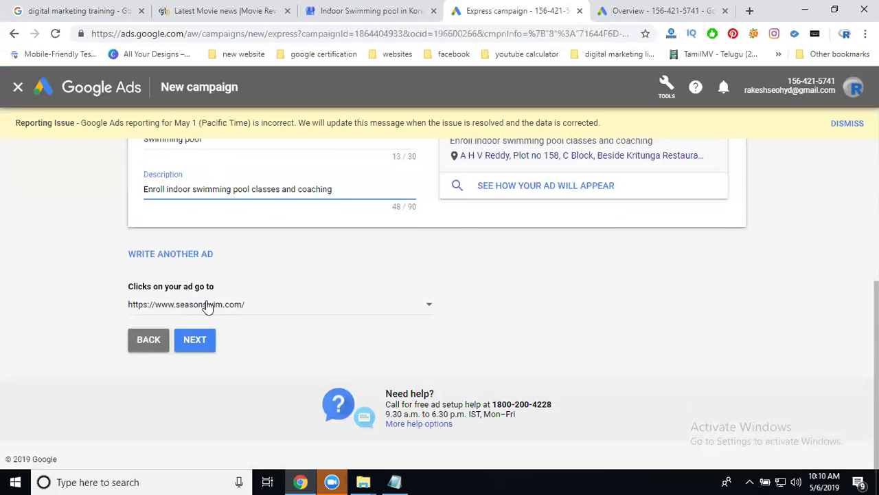
left_click(206, 304)
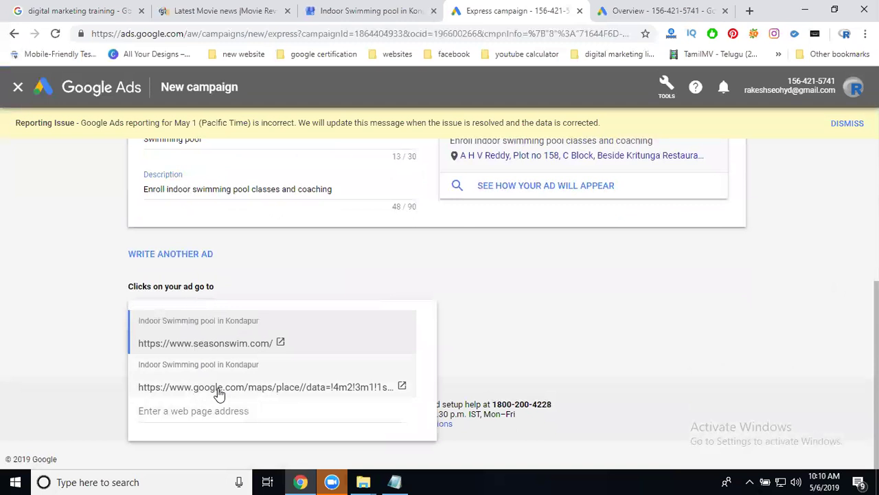
left_click(154, 343)
left_click(195, 341)
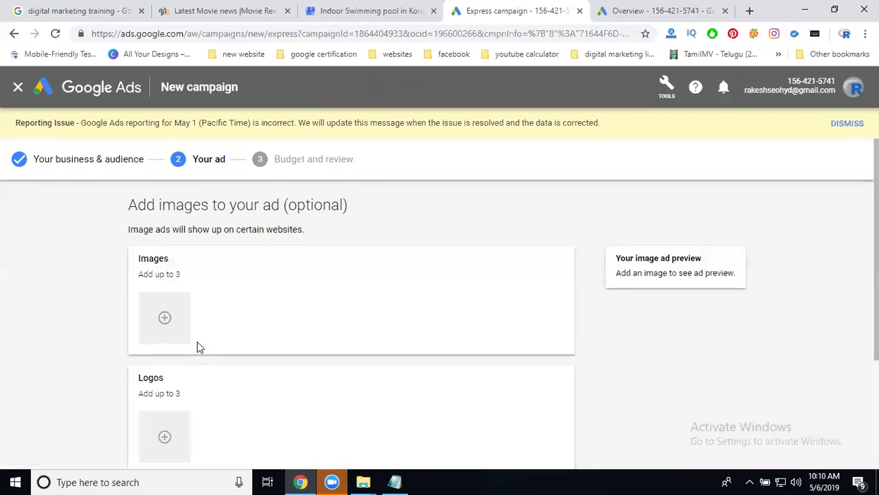
Upload 'seasons-logo cover' as the ad's logo, replacing a wrongly chosen file
left_click(156, 420)
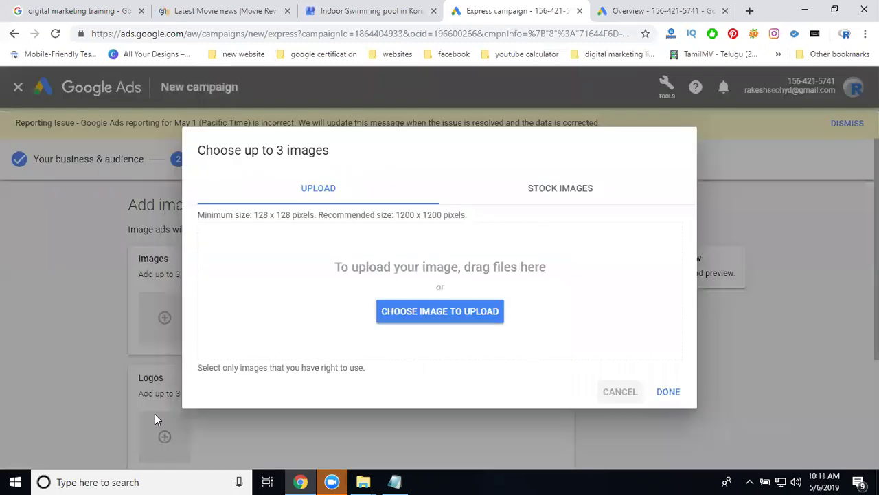
left_click(437, 311)
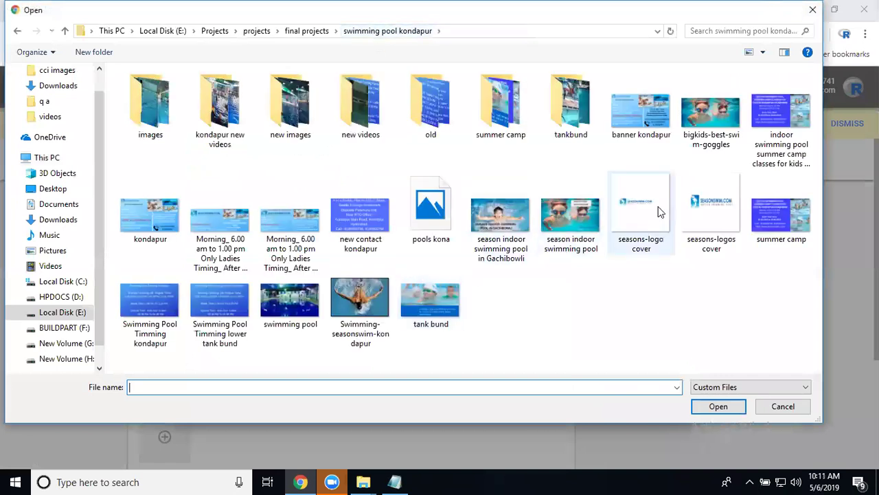
double_click(713, 212)
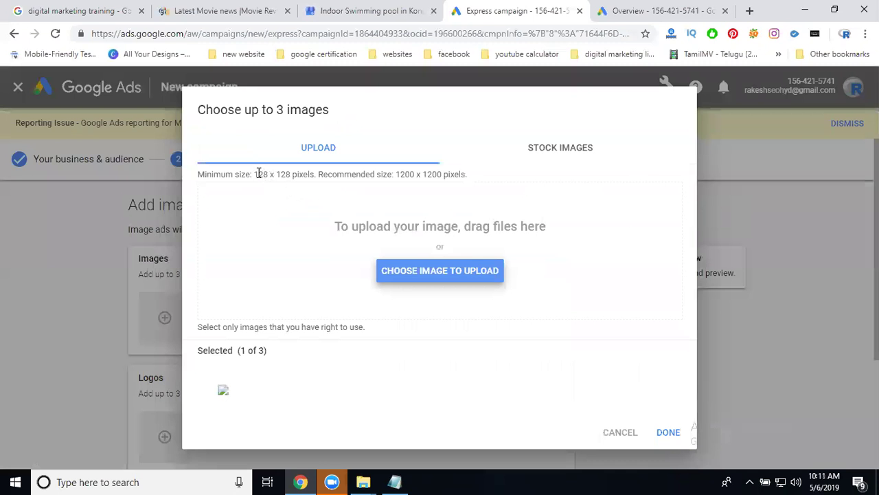
left_click_drag(258, 174, 467, 172)
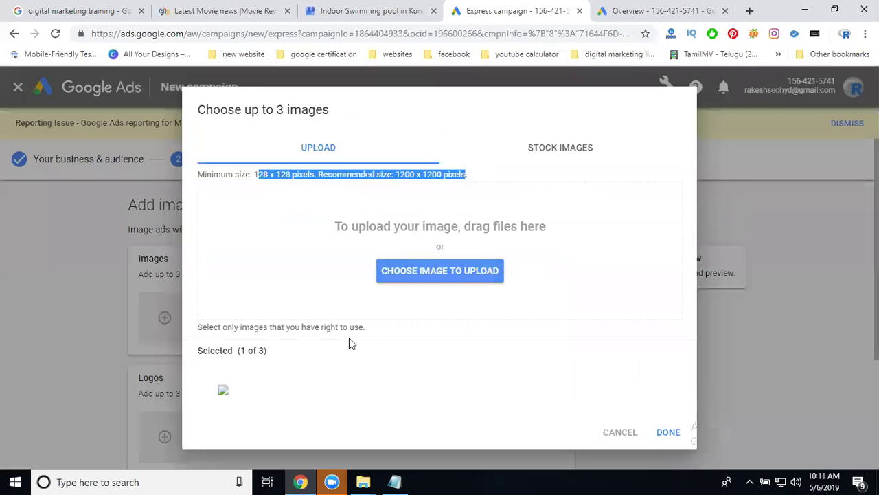
mouse_move(228, 393)
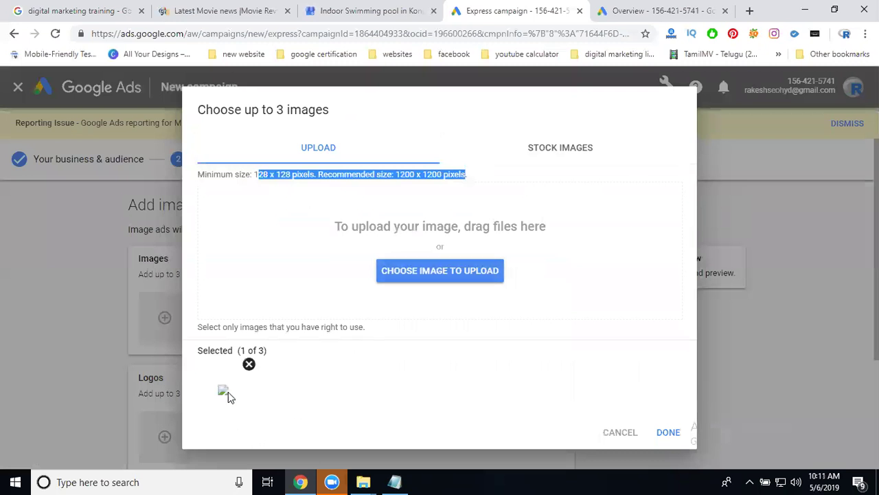
left_click(249, 364)
left_click(431, 314)
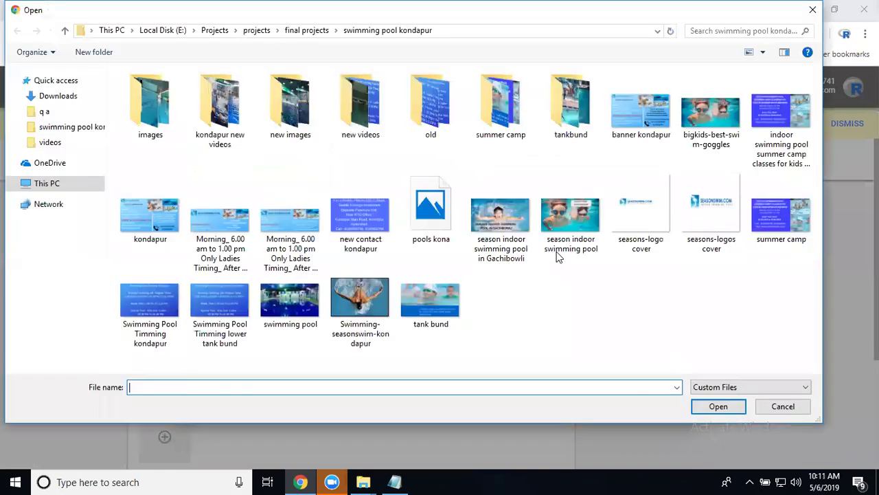
double_click(616, 213)
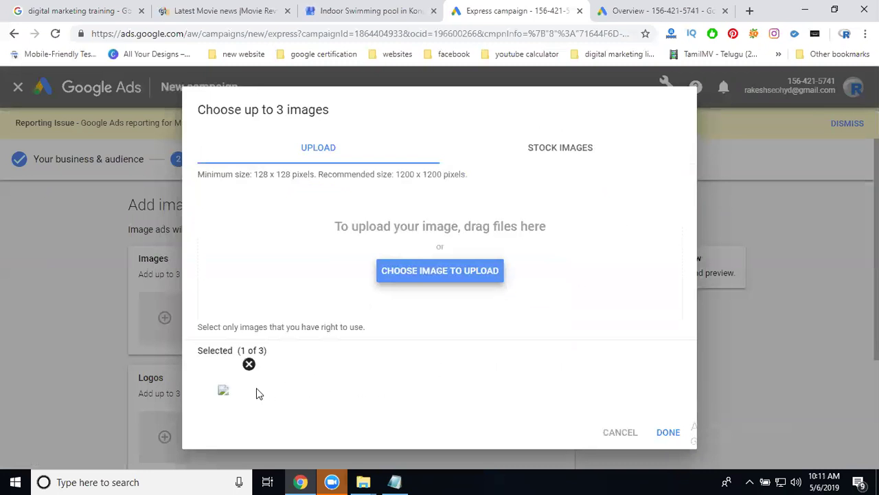
left_click(666, 433)
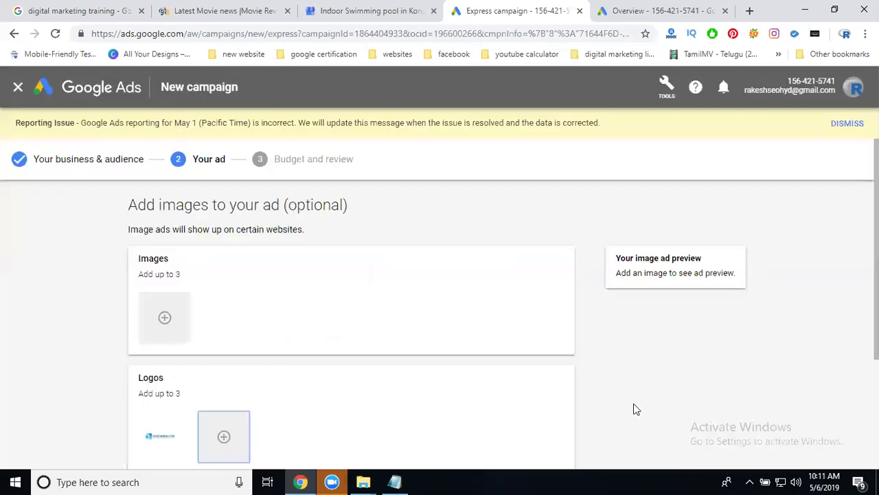
scroll(522, 388, "down", 3)
scroll(157, 269, "up", 1)
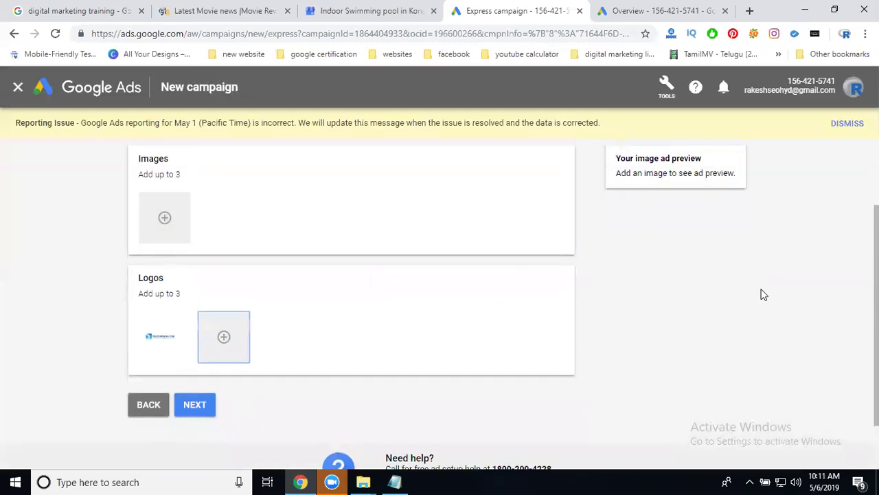
Upload the season indoor swimming pool picture as the first ad image
left_click(151, 216)
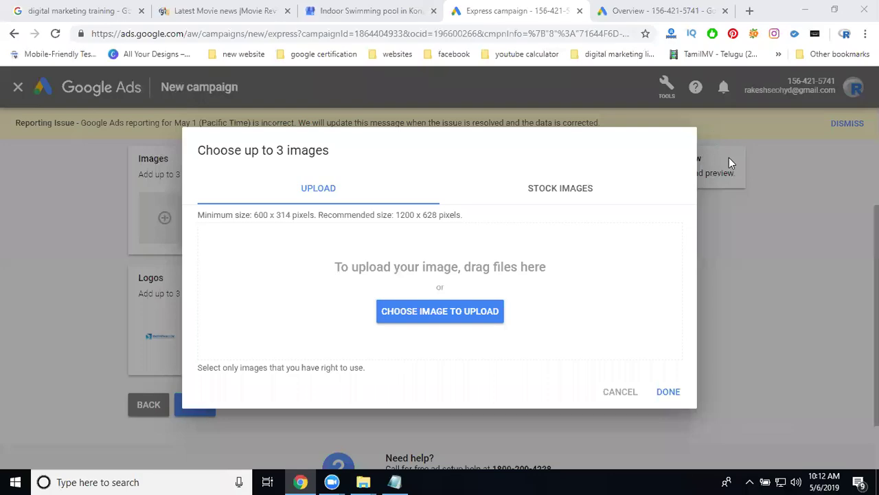
left_click(496, 310)
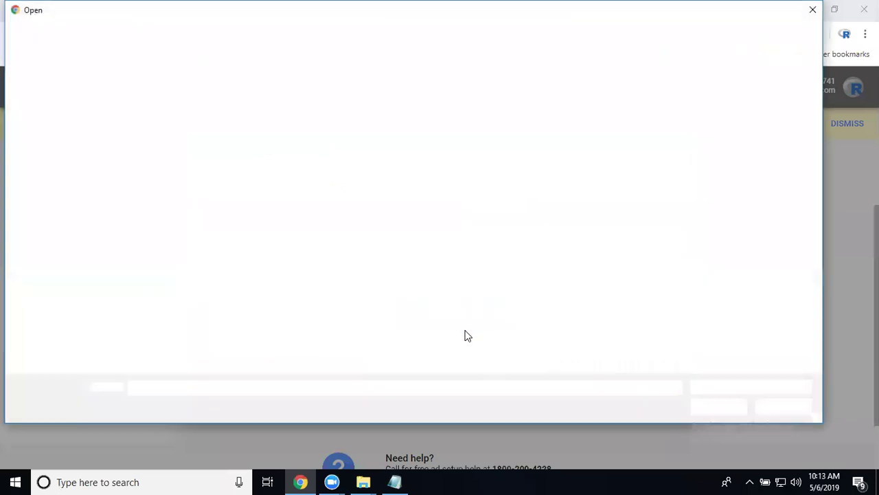
left_click(505, 227)
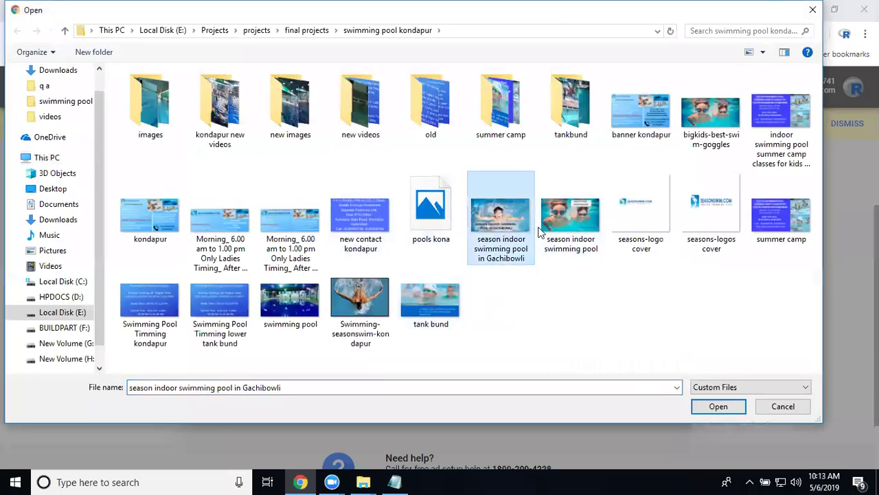
left_click(576, 222)
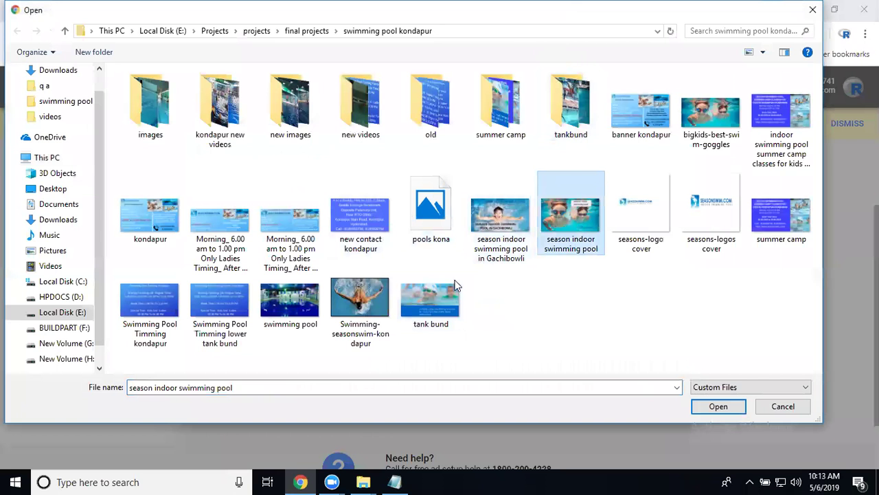
left_click(374, 311)
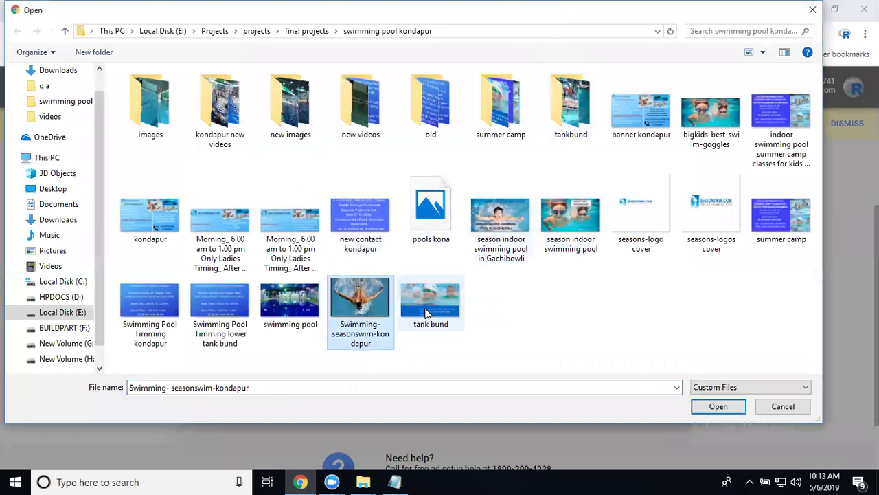
left_click(573, 230)
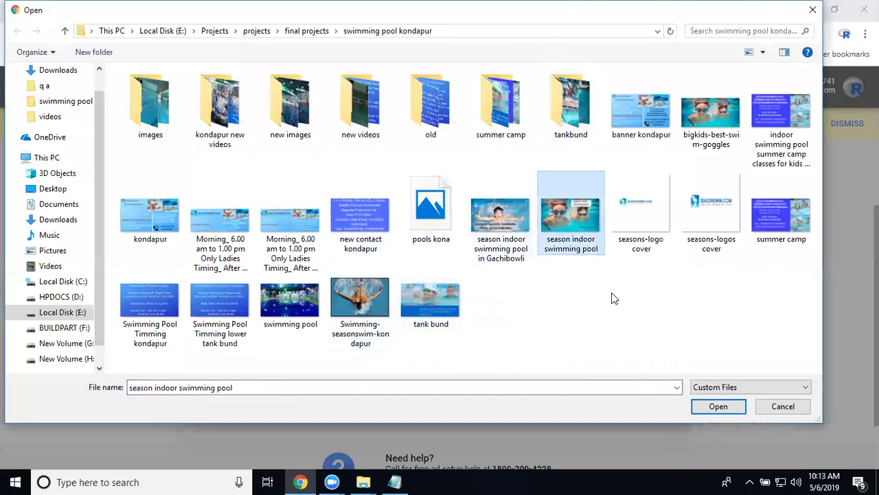
double_click(565, 225)
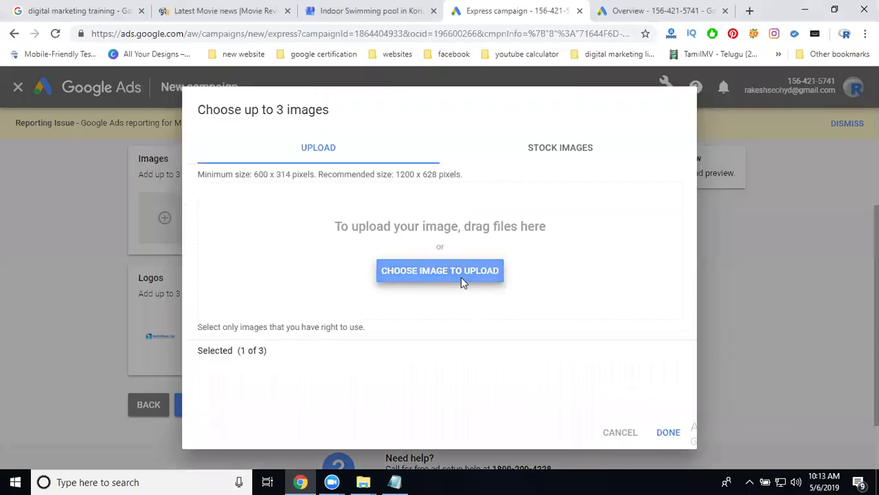
Add the kids swims, kids and summer camp flyer images from the summer camp folder
left_click(461, 276)
double_click(490, 124)
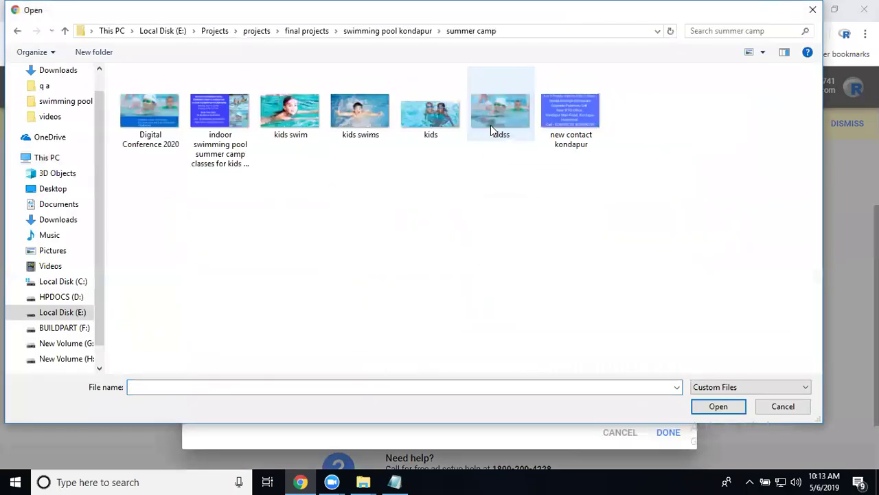
double_click(384, 134)
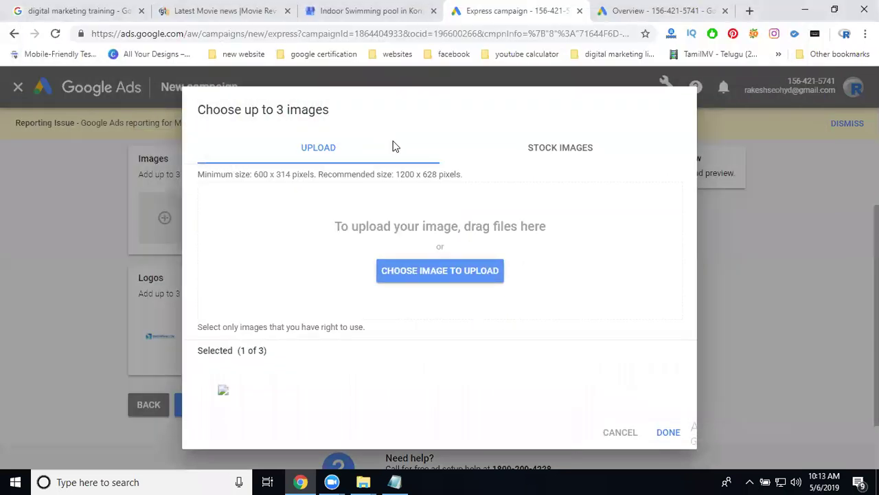
left_click(452, 269)
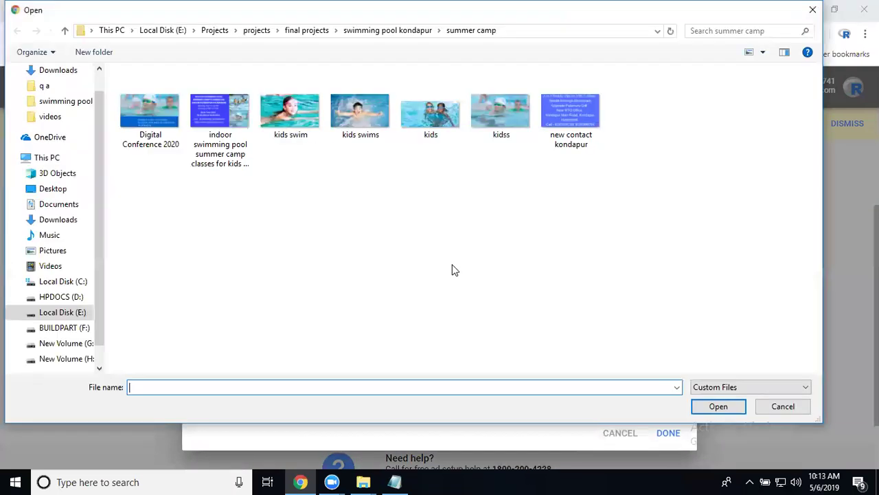
double_click(433, 117)
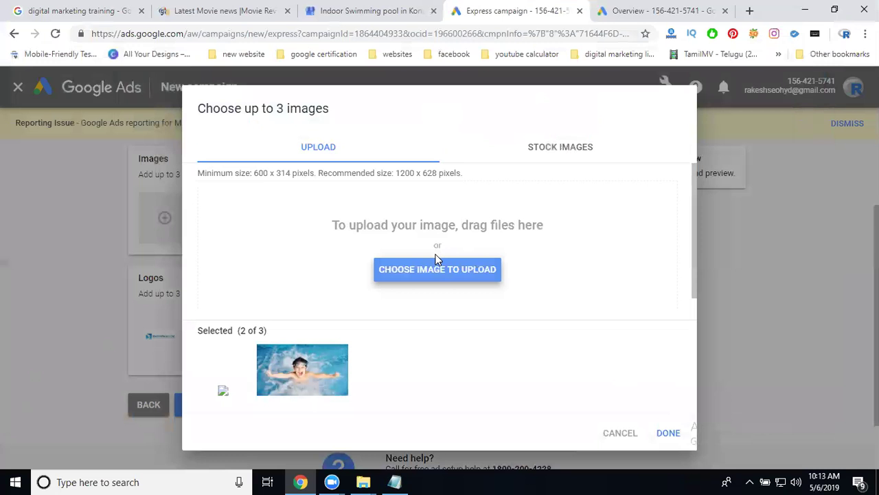
left_click(453, 276)
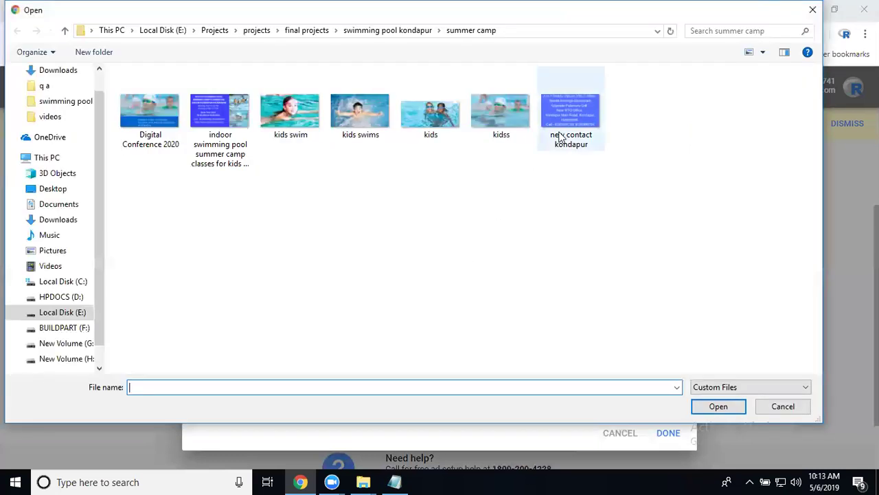
double_click(237, 139)
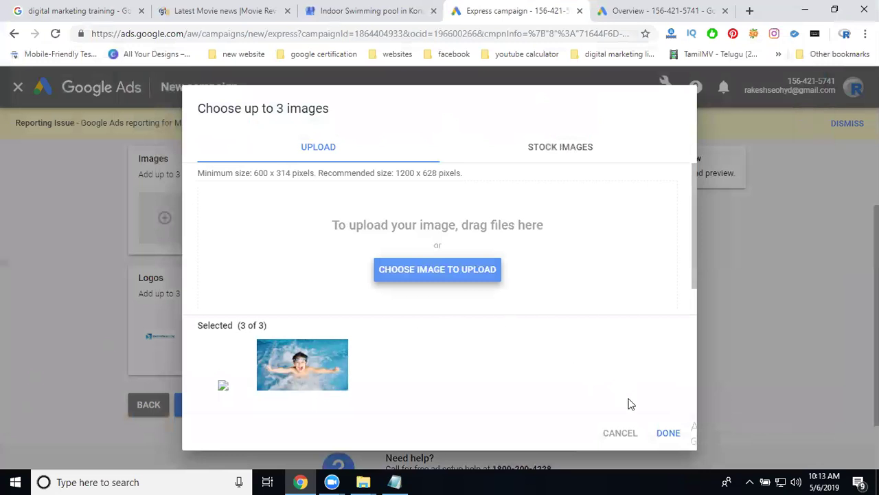
left_click(667, 434)
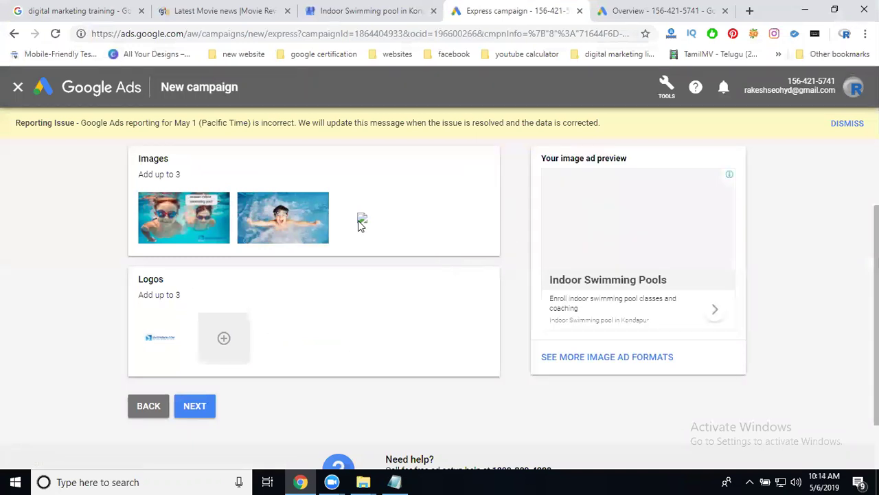
Swap the broken third ad image for a summer camp swimming classes banner
mouse_move(359, 222)
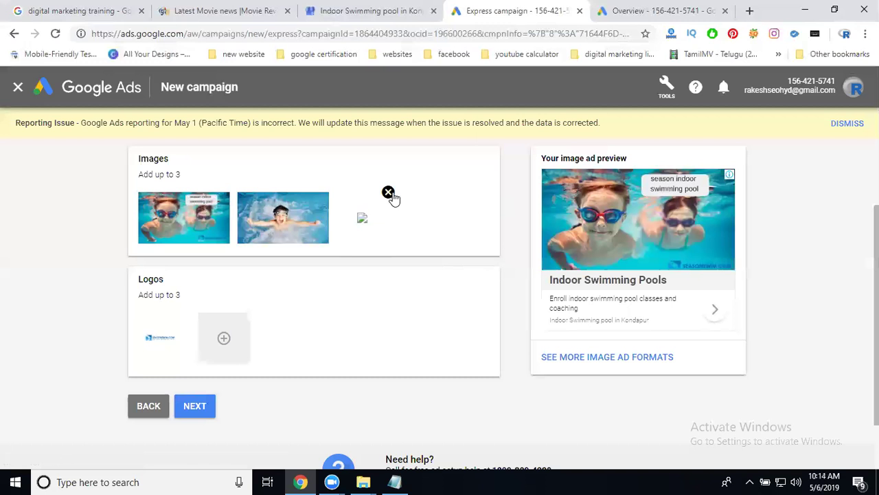
left_click(390, 196)
left_click(364, 217)
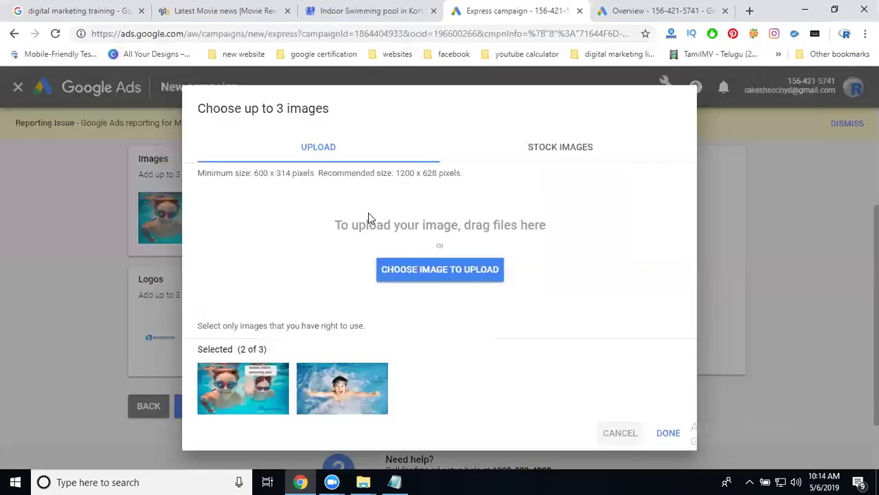
left_click(423, 267)
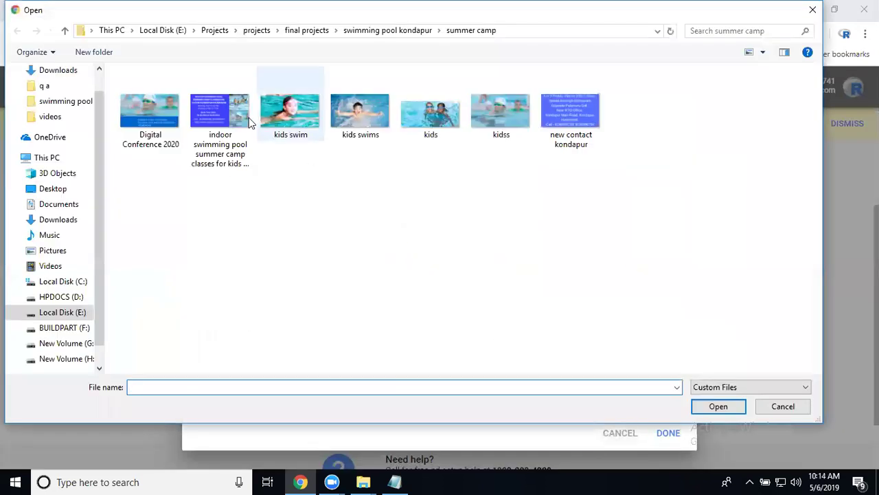
double_click(150, 112)
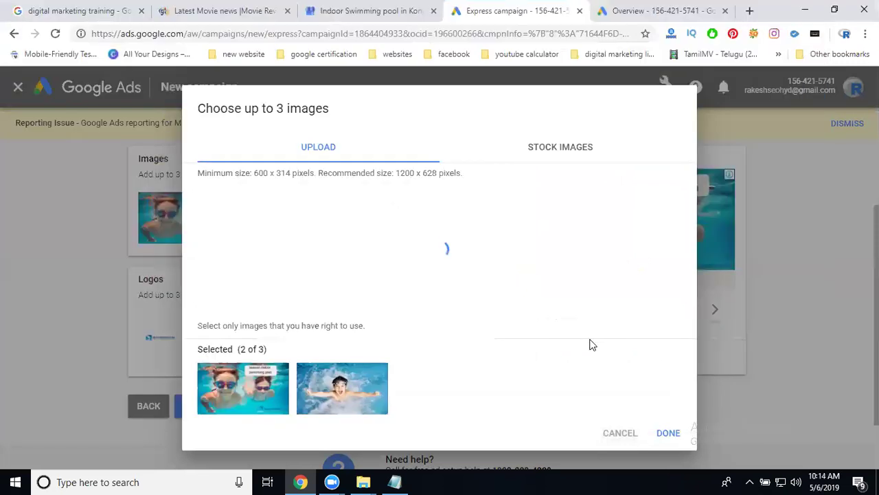
left_click(667, 435)
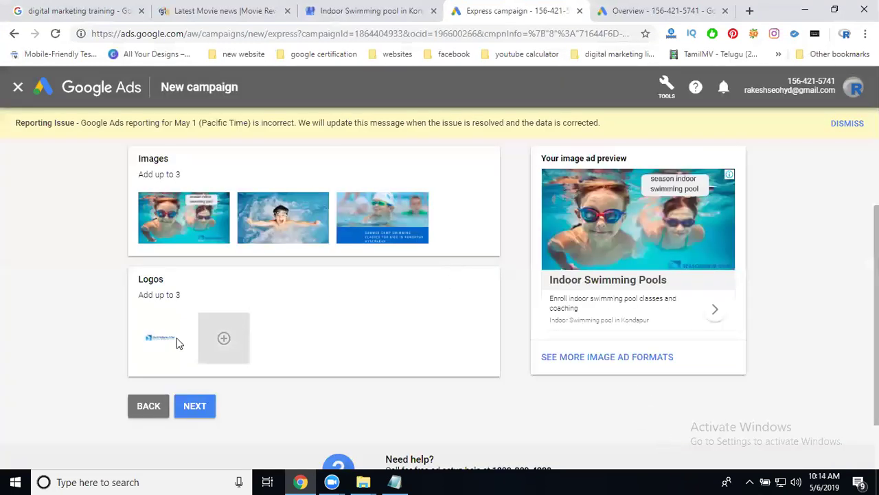
mouse_move(172, 345)
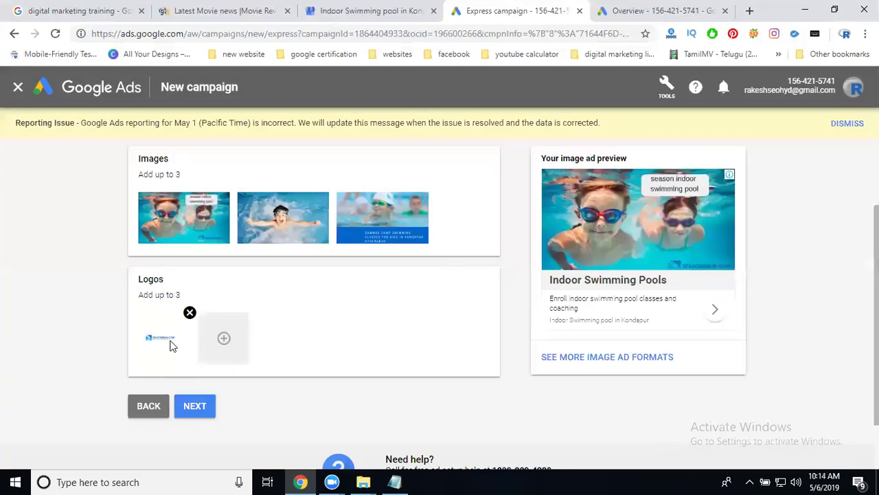
left_click(649, 361)
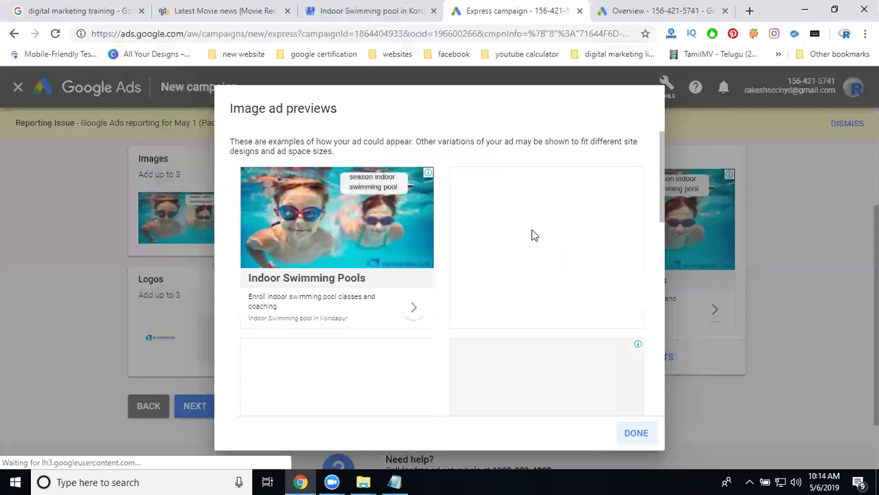
scroll(533, 235, "down", 2)
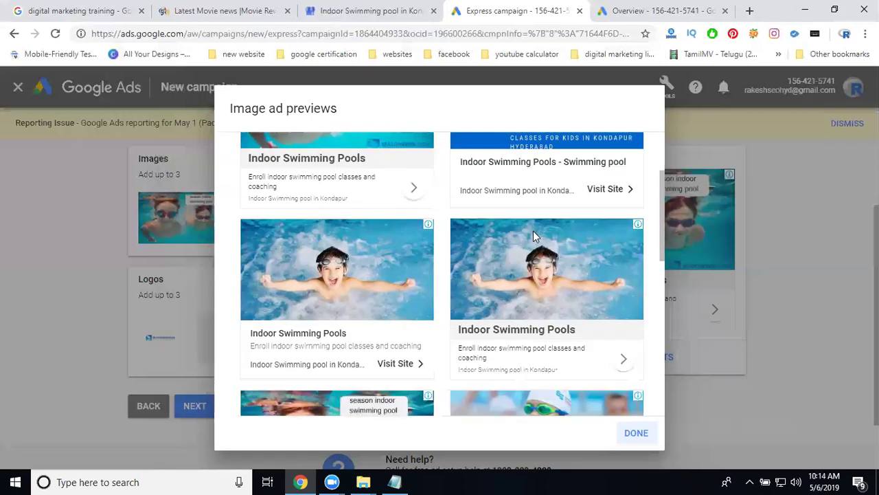
scroll(362, 260, "down", 3)
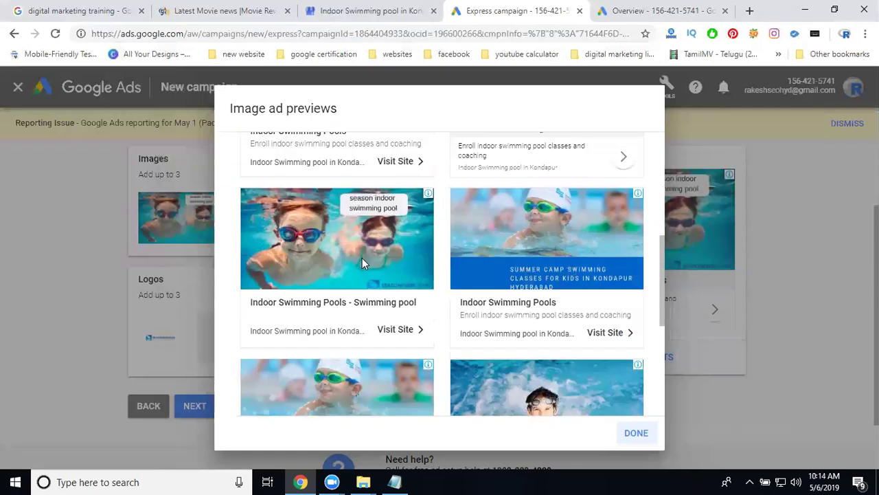
scroll(517, 244, "down", 3)
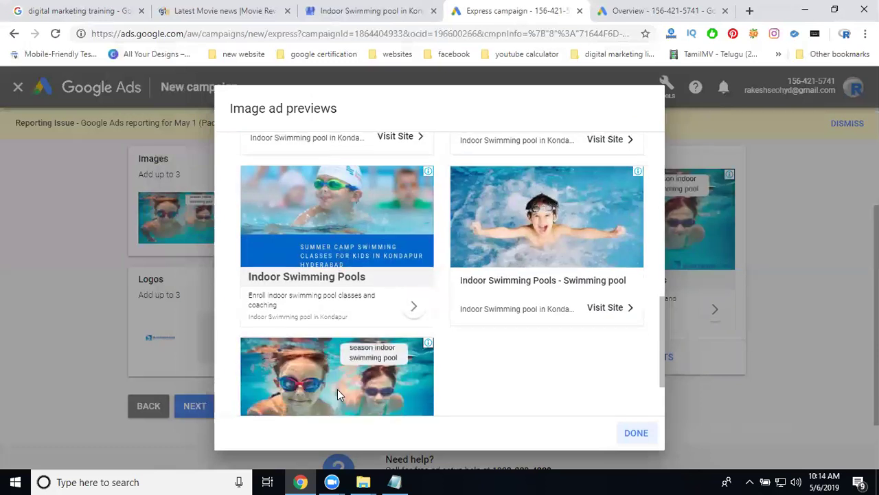
scroll(337, 389, "down", 2)
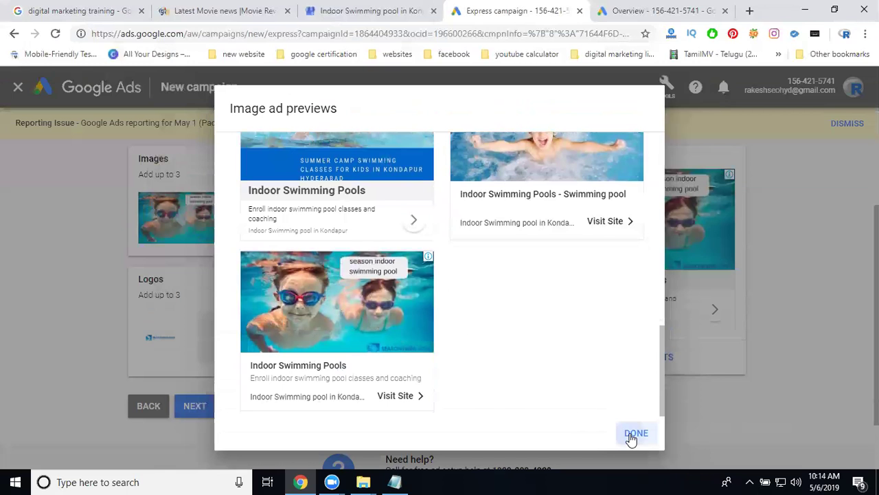
left_click(631, 435)
Upload 'seasons-logos cover' from the swimming pool kondapur folder as a second logo
left_click(246, 344)
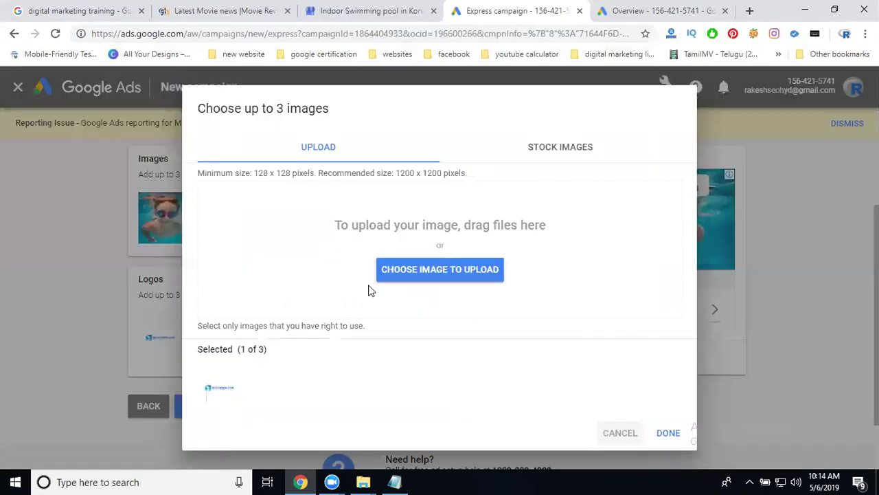
left_click(417, 266)
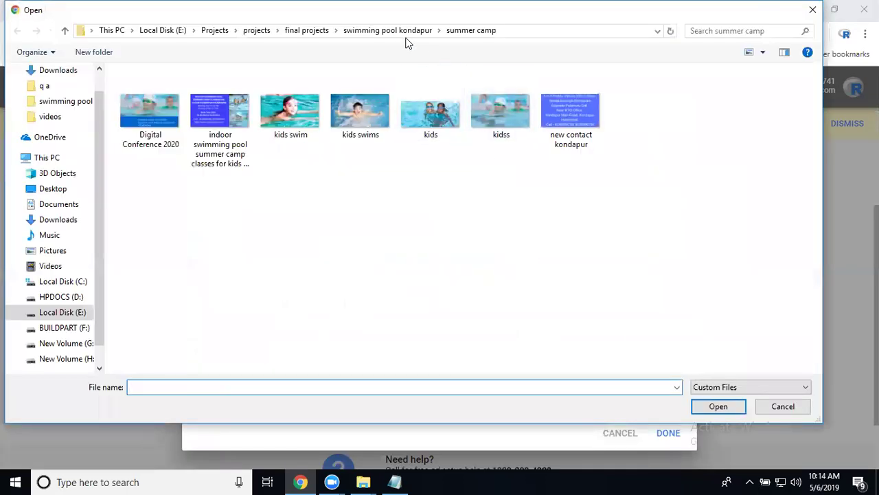
left_click(399, 34)
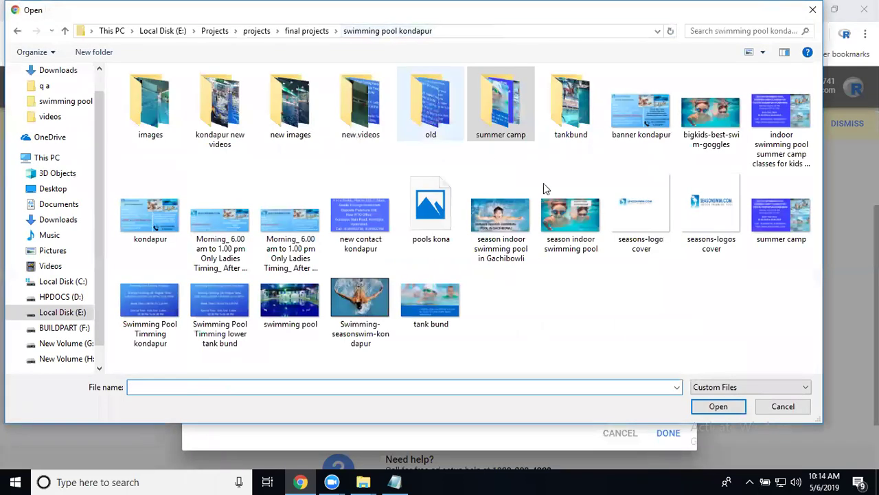
double_click(701, 221)
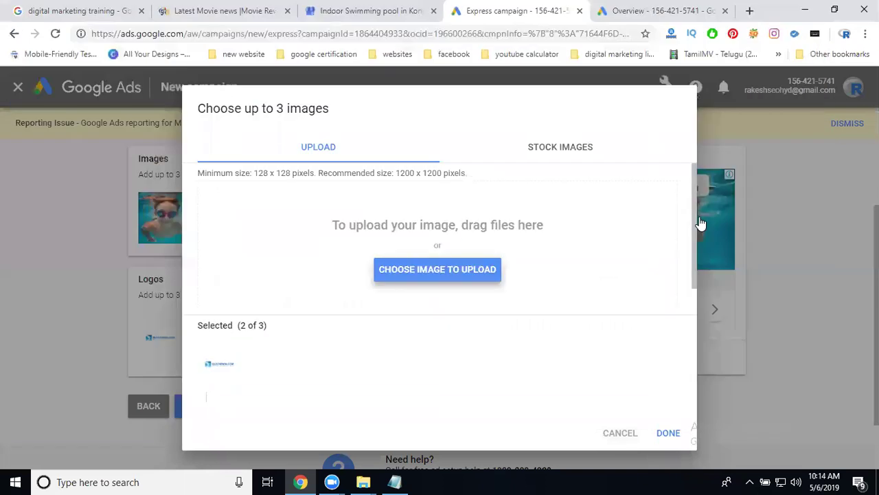
left_click(668, 433)
mouse_move(238, 351)
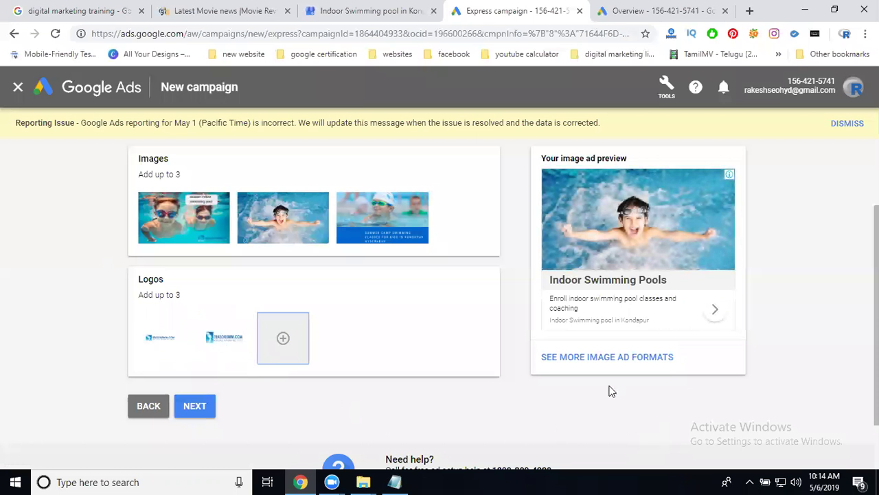
mouse_move(173, 323)
mouse_move(234, 239)
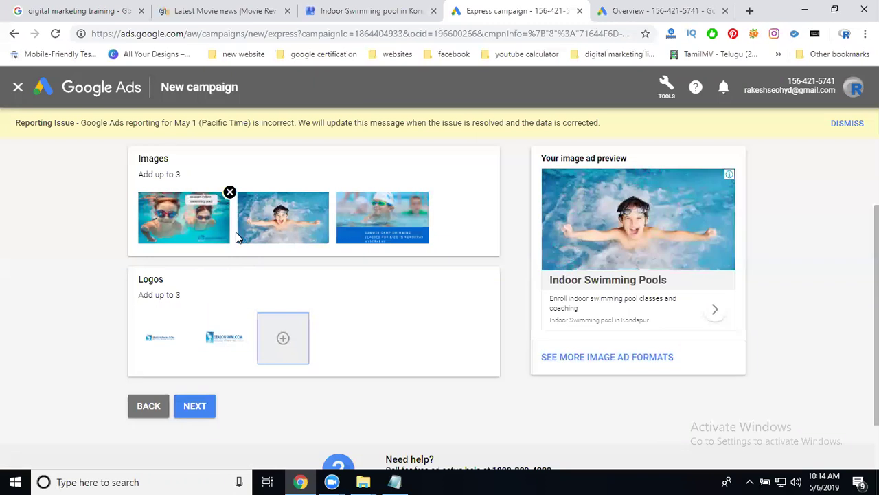
left_click(568, 363)
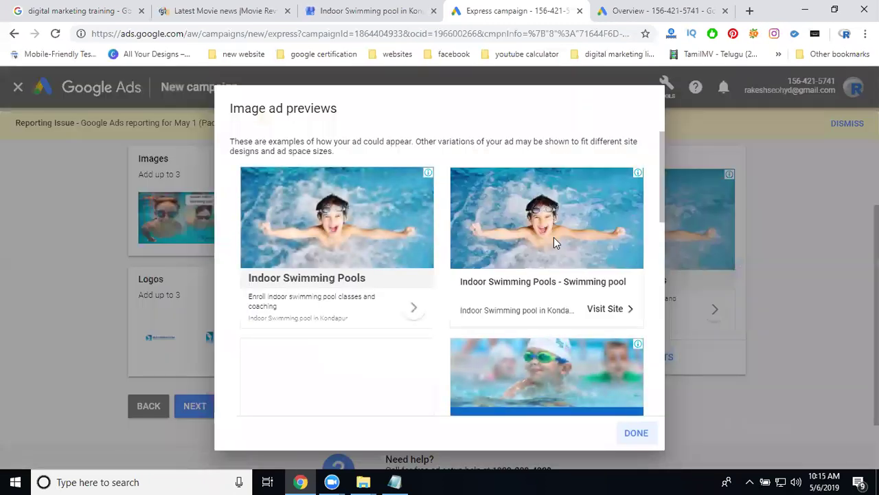
scroll(554, 241, "down", 2)
scroll(371, 271, "down", 2)
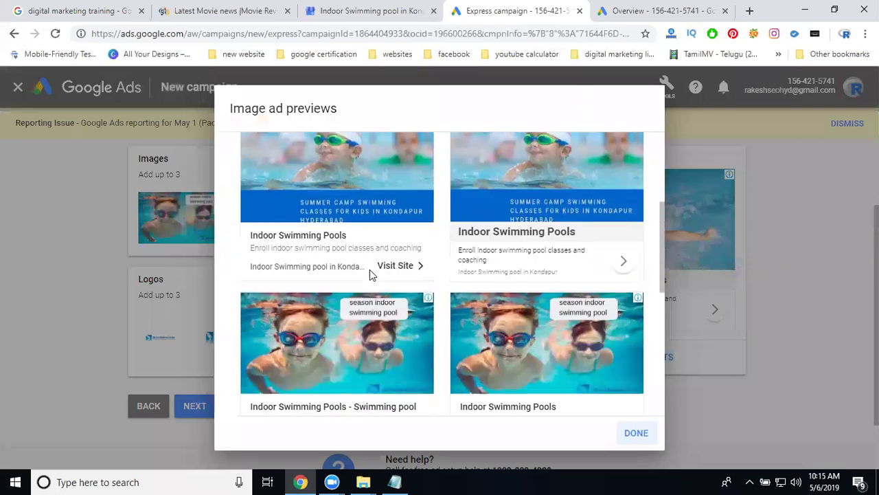
scroll(517, 296, "down", 3)
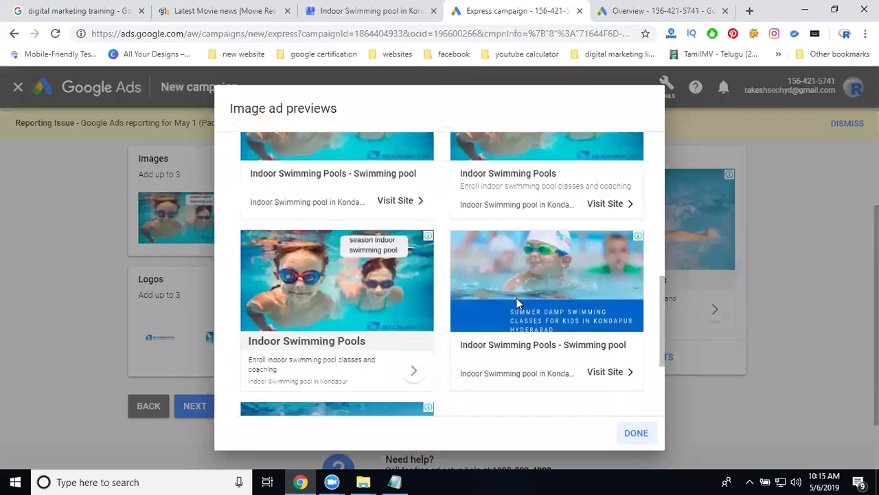
scroll(361, 291, "down", 3)
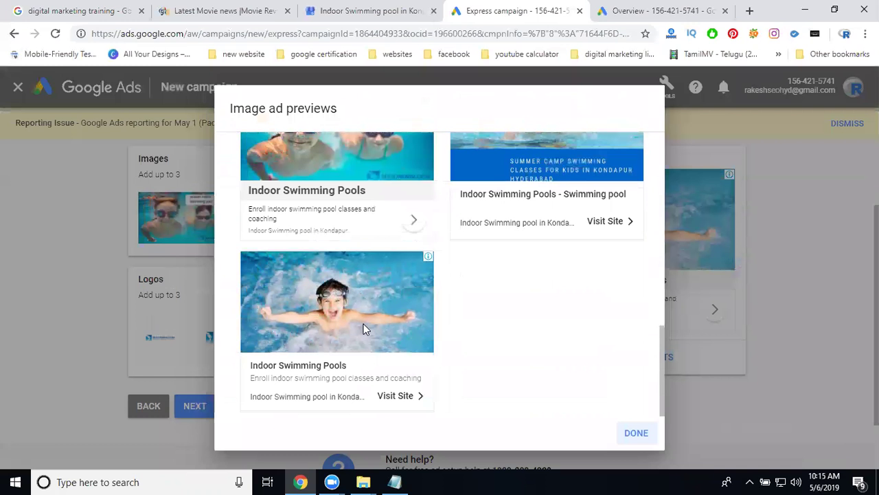
left_click(631, 433)
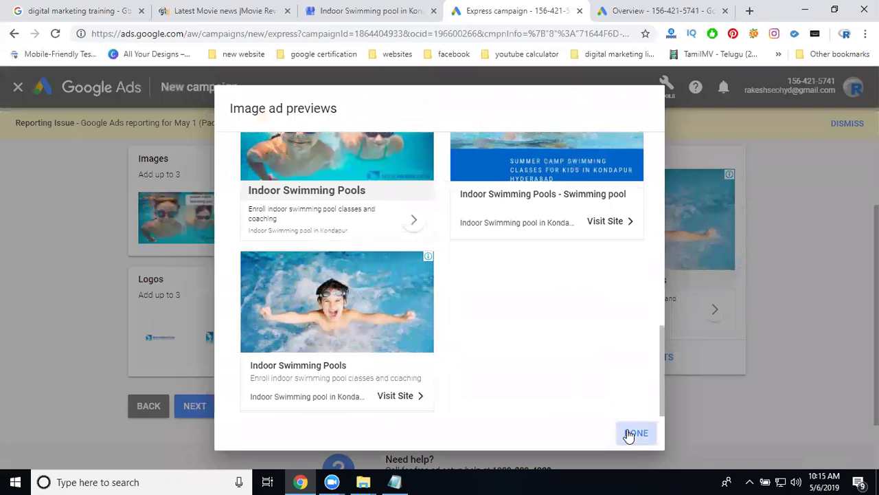
Upload the Swimming-seasonswim-kondapur swimmer photo as a third logo
left_click(276, 343)
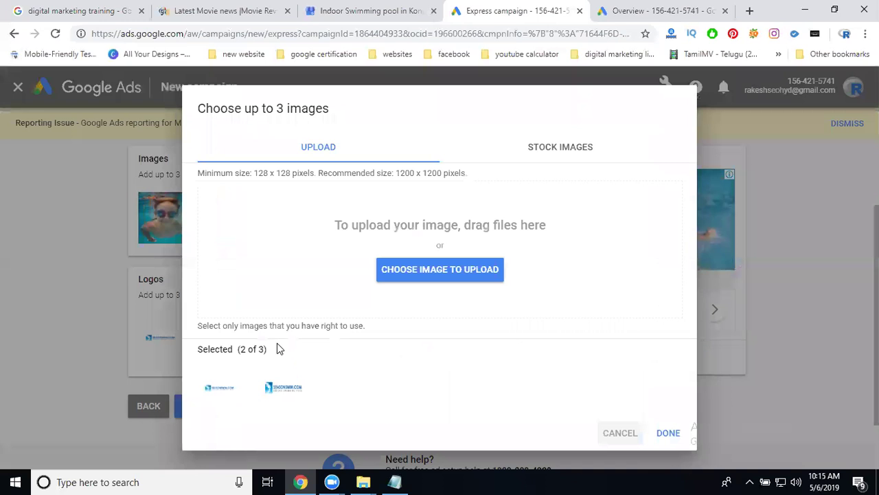
left_click(427, 261)
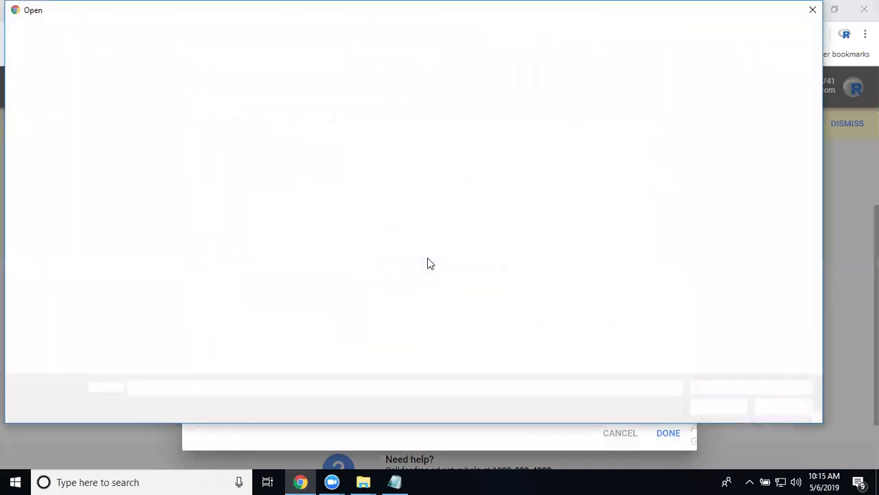
double_click(365, 305)
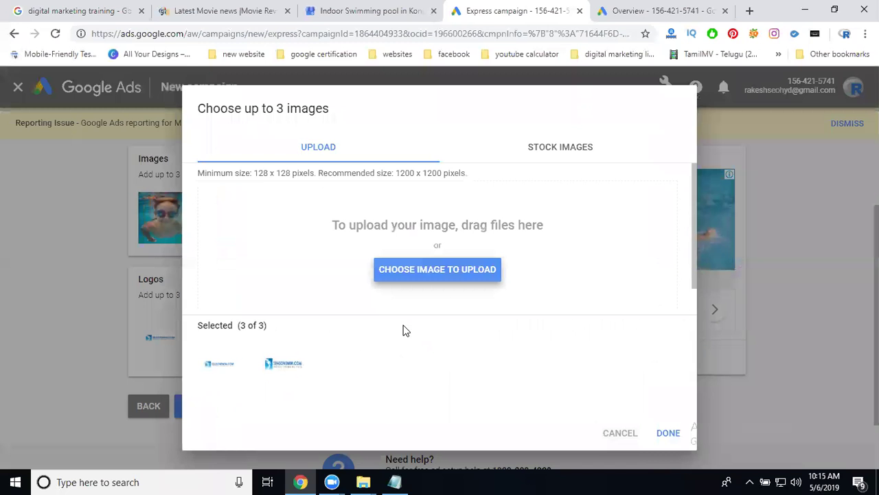
left_click(672, 435)
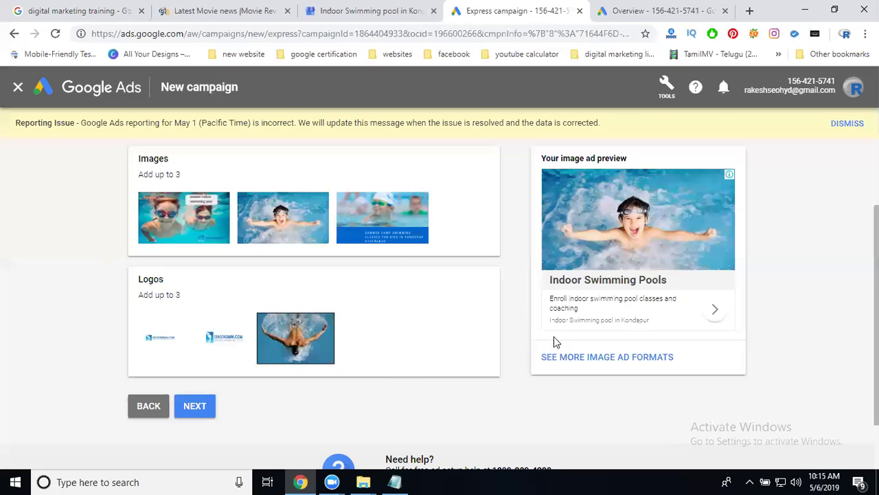
Scroll through the image ad previews in other formats, then close them
left_click(589, 361)
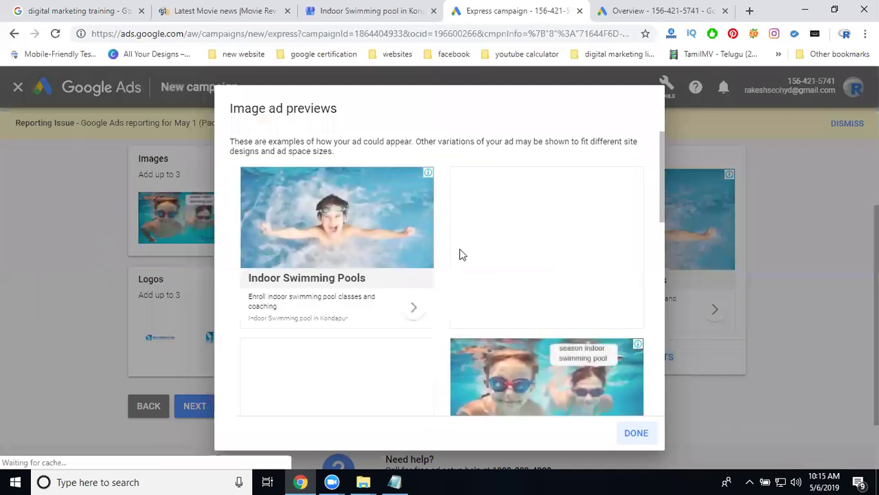
scroll(491, 253, "down", 1)
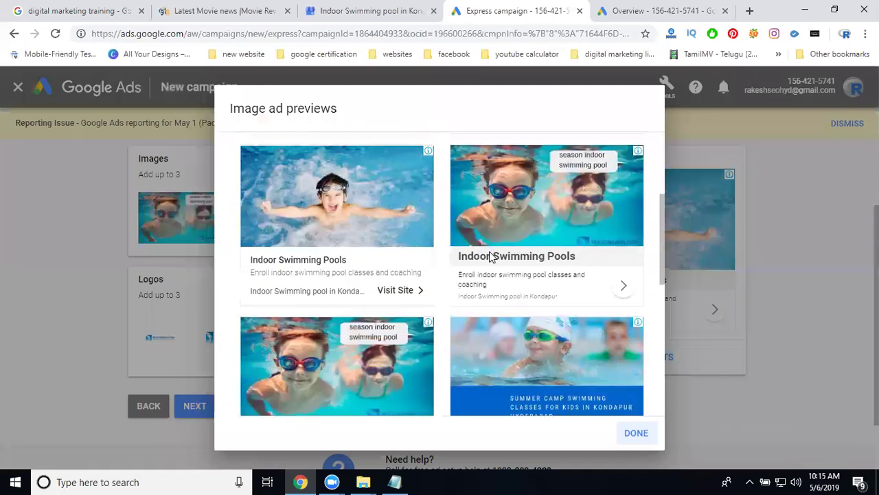
scroll(358, 312, "down", 1)
scroll(358, 315, "down", 1)
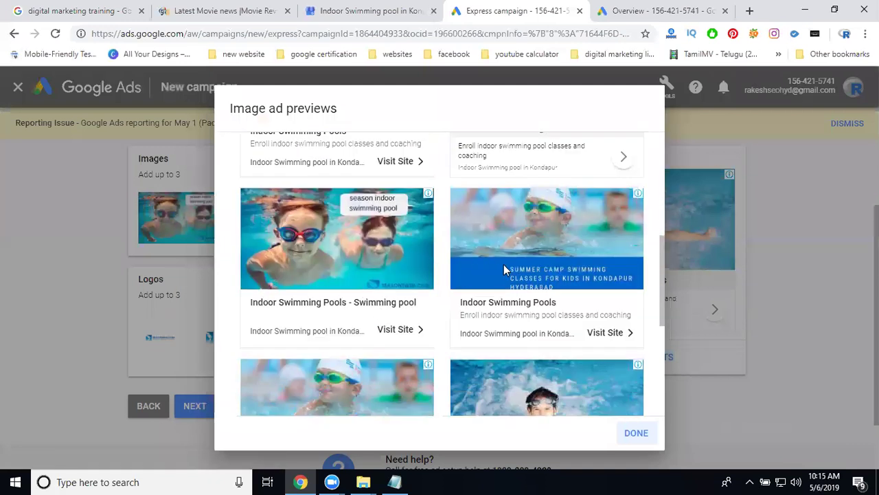
scroll(539, 271, "down", 2)
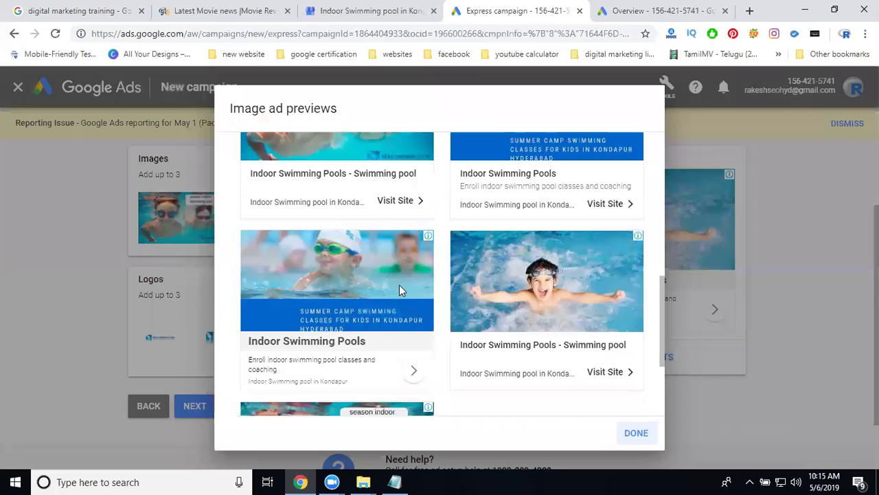
scroll(399, 285, "down", 2)
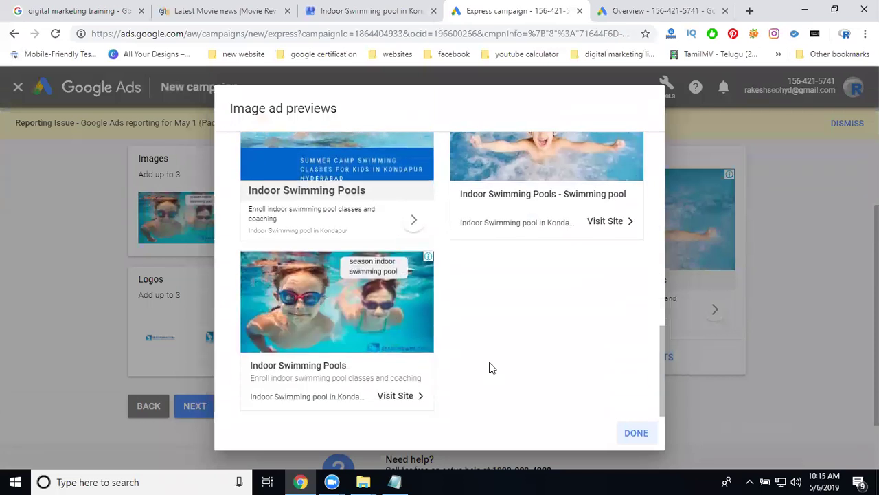
left_click(637, 433)
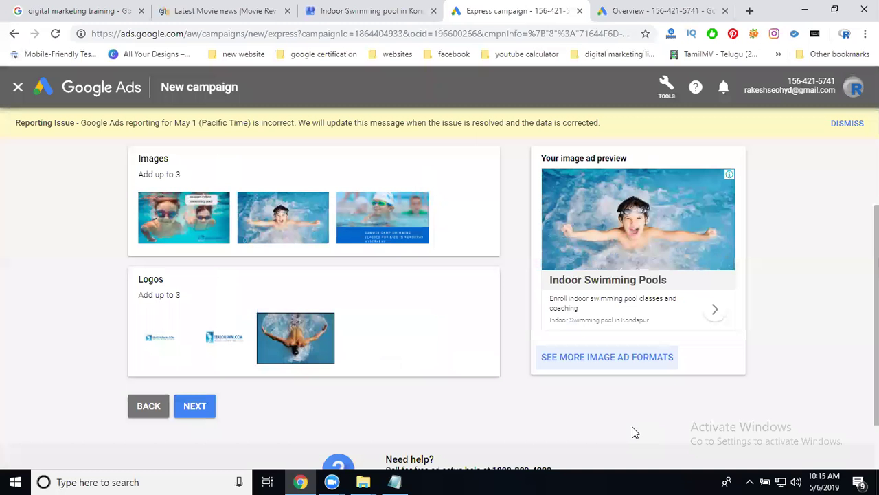
Delete the butterfly-swimmer logo and the second logo, keeping only the first
left_click(333, 312)
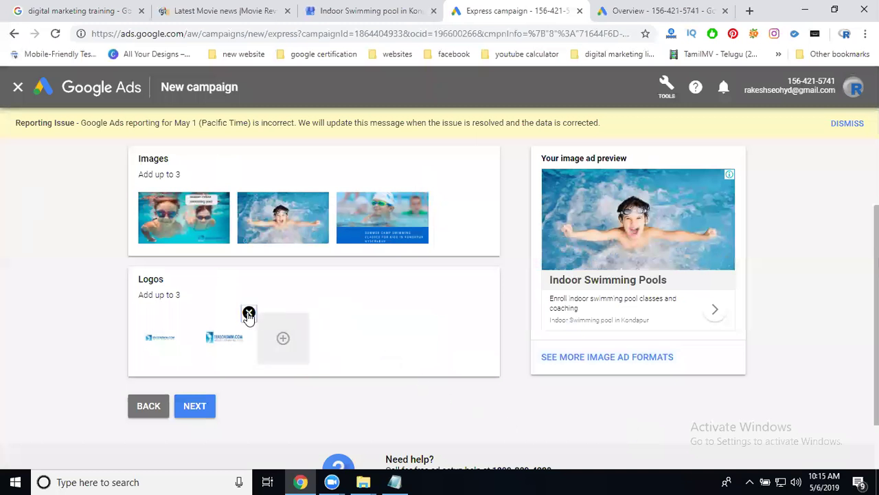
left_click(248, 313)
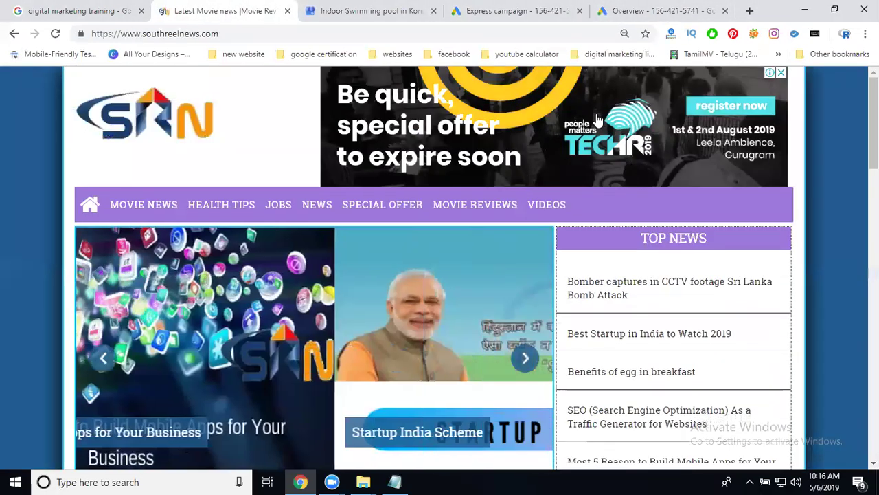
Scroll down and back up the South Reel News homepage to view its display ads
scroll(580, 122, "down", 10)
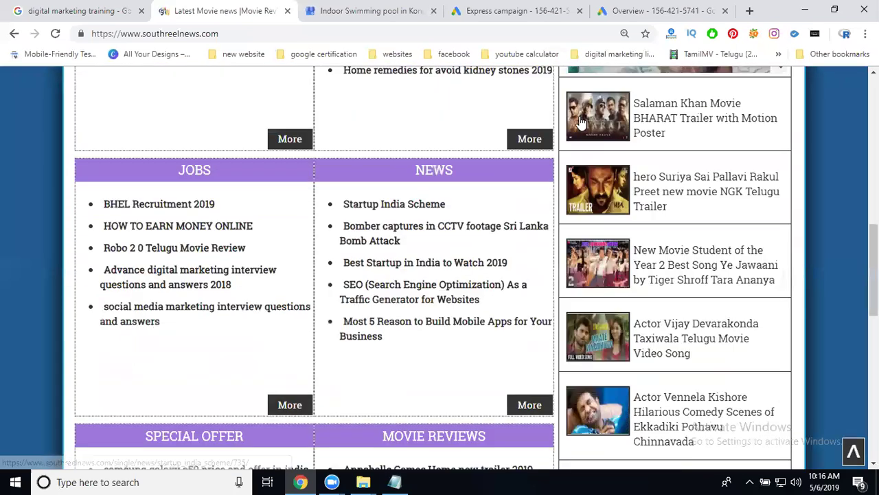
scroll(580, 122, "down", 4)
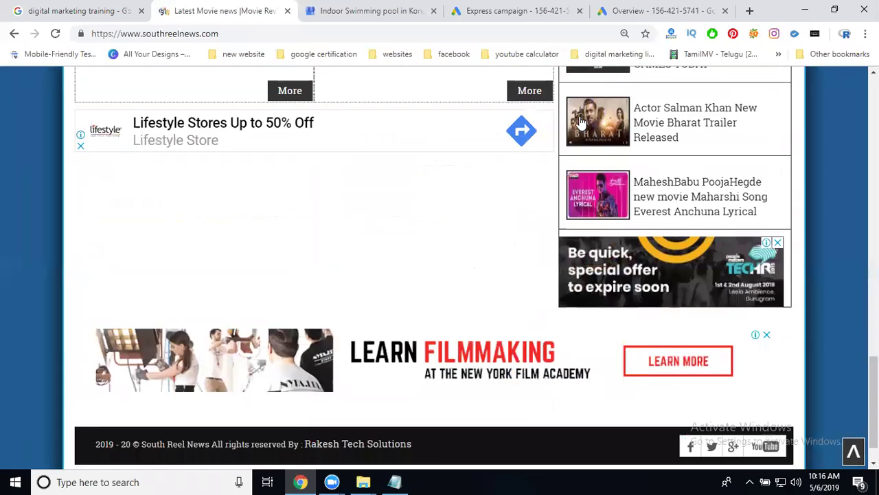
scroll(584, 180, "down", 1)
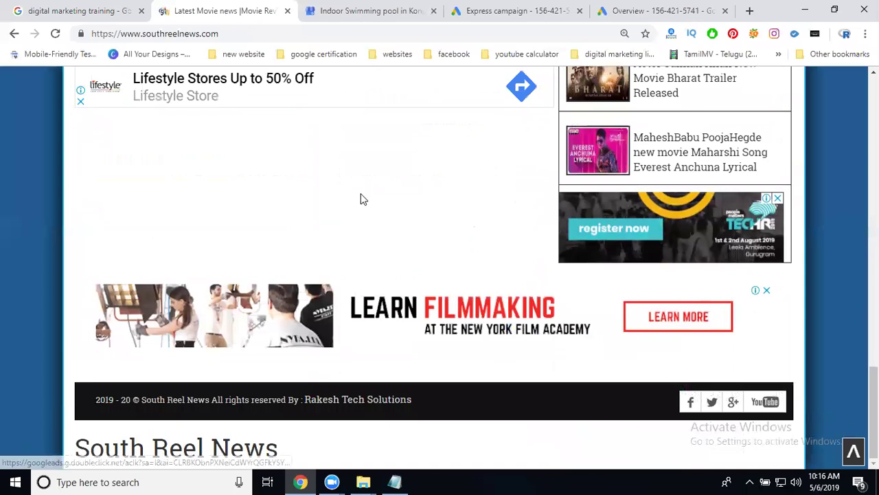
scroll(362, 199, "up", 10)
scroll(362, 198, "up", 4)
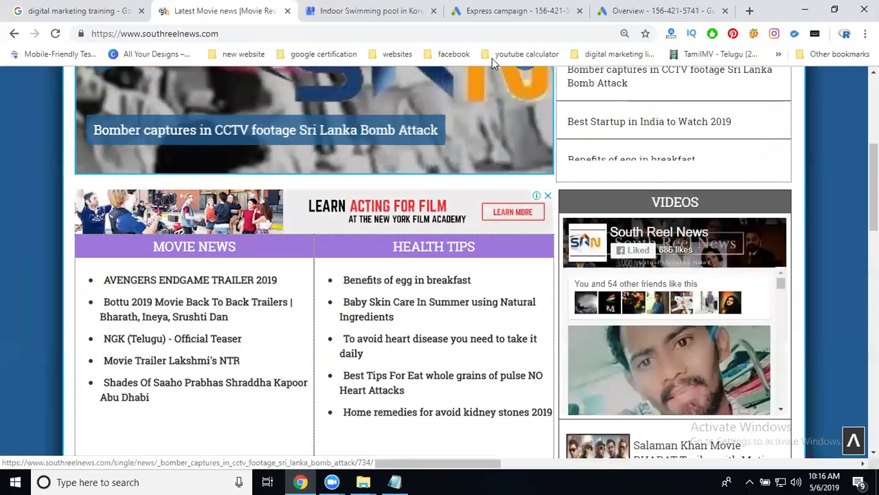
Return to the Express campaign setup and advance to the Budget and review step
left_click(648, 11)
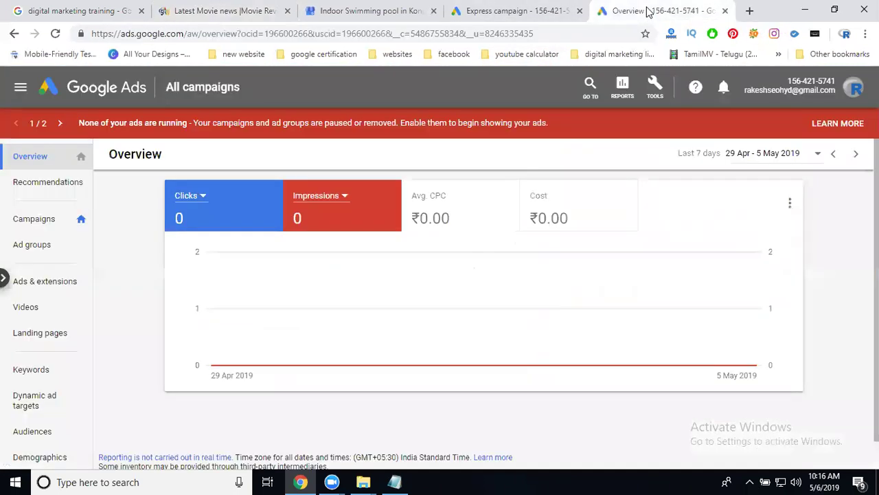
left_click(518, 8)
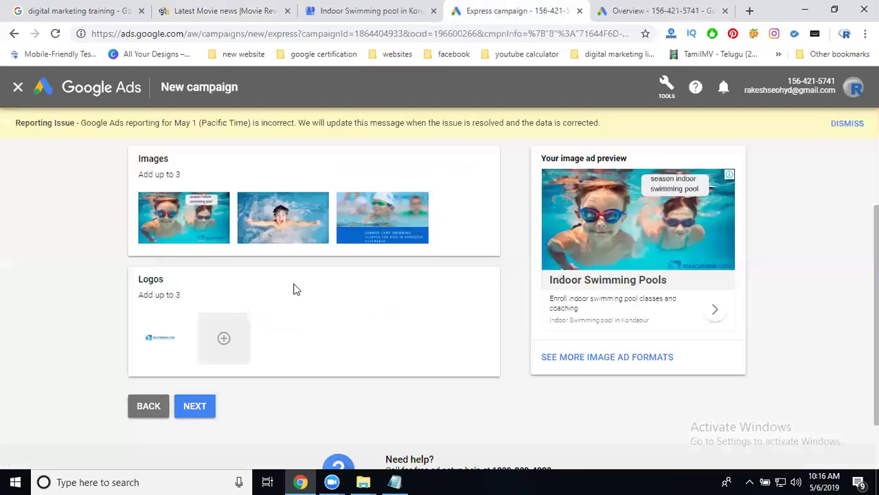
left_click(194, 408)
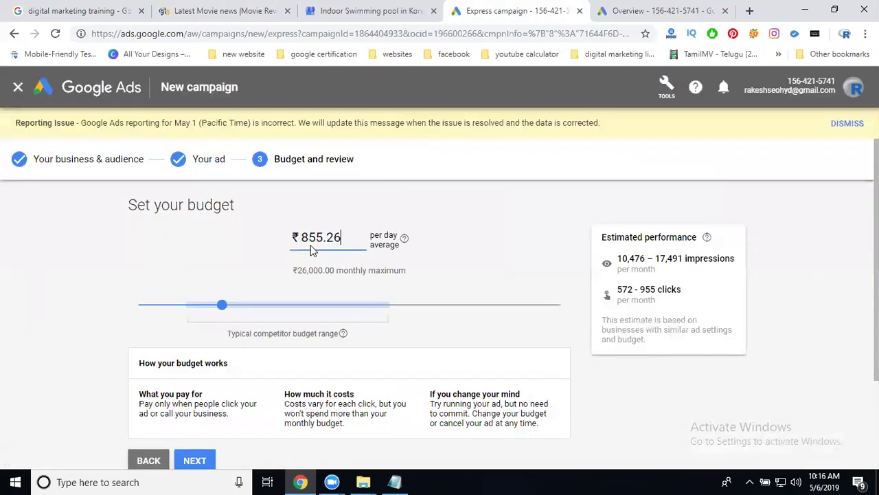
Enter ₹33 as the average daily budget, giving a ₹1,003 monthly maximum
double_click(346, 235)
type("100")
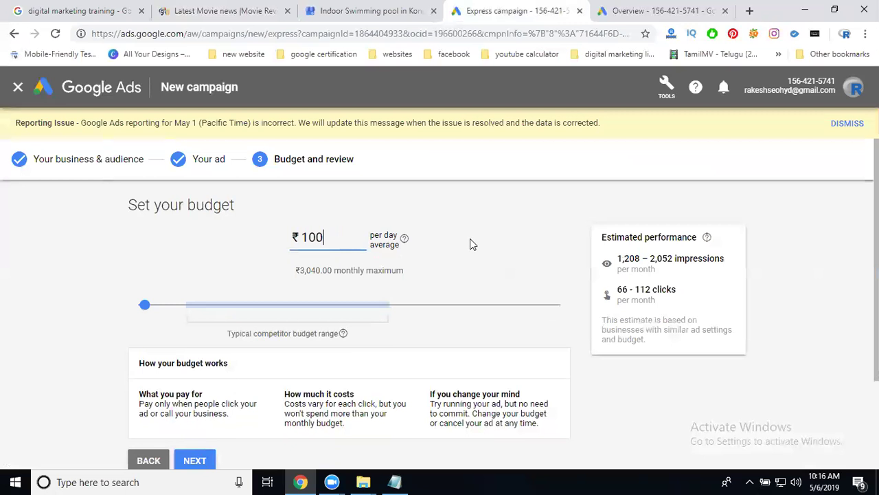
key("BackSpace")
key("BackSpace")
key("BackSpace")
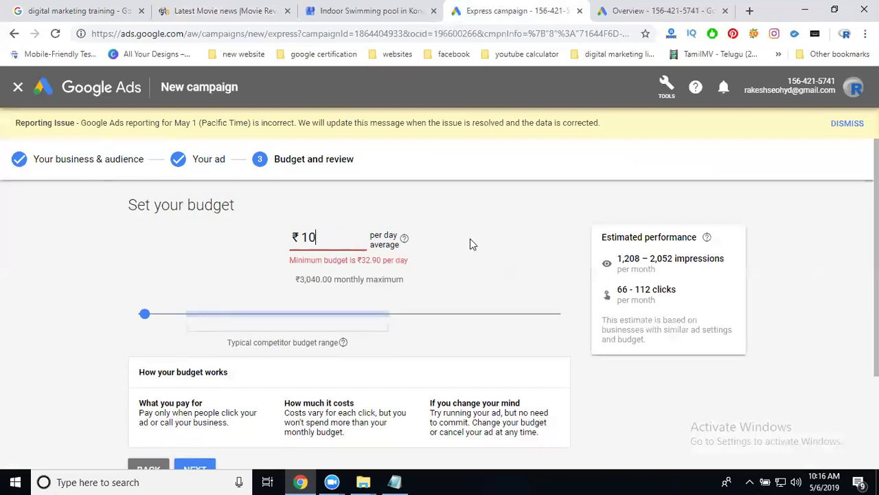
type("40")
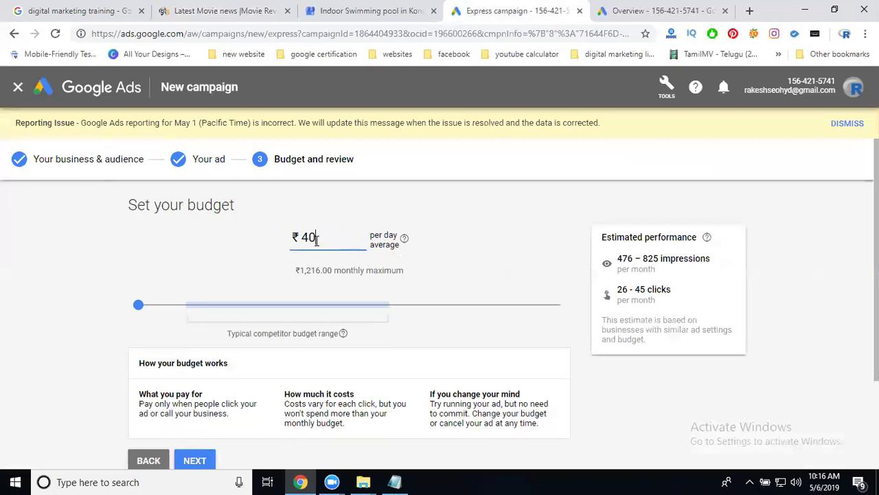
double_click(317, 239)
type("32")
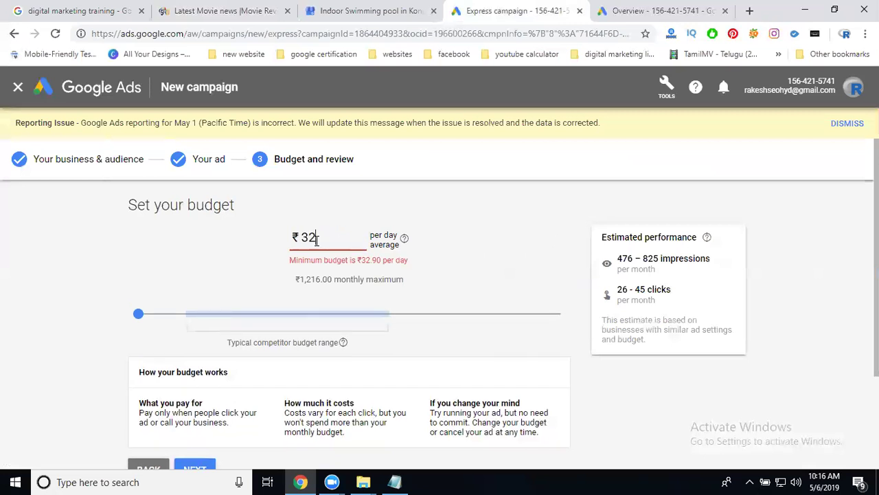
type("3")
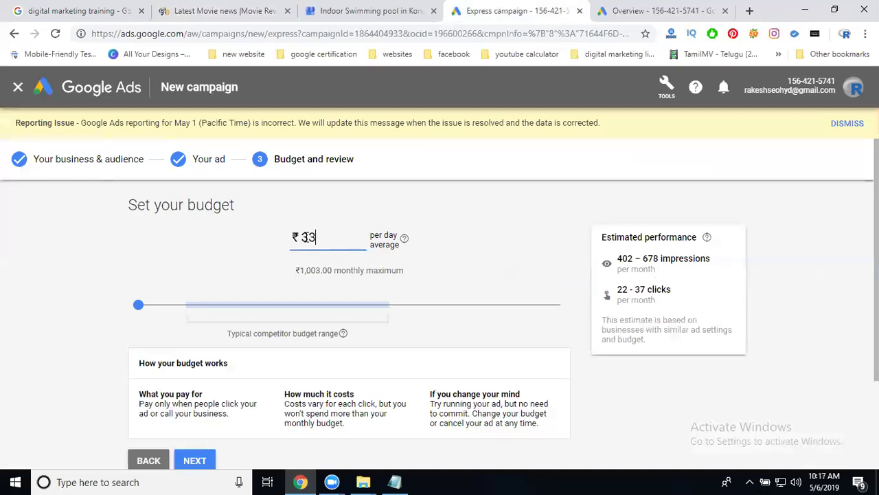
scroll(186, 330, "down", 3)
Review the Indoor Swimming Pools settings (₹33 budget, 65 km location, products) and publish the campaign
left_click(188, 343)
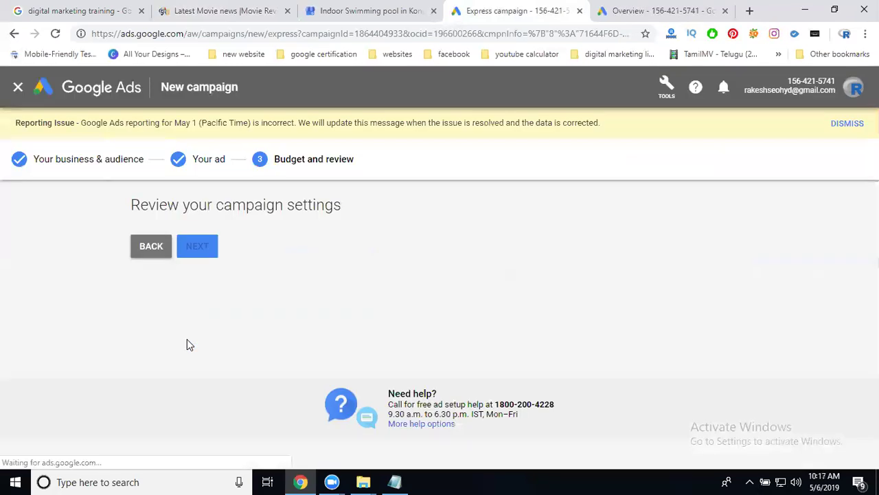
scroll(294, 287, "down", 5)
scroll(297, 289, "down", 7)
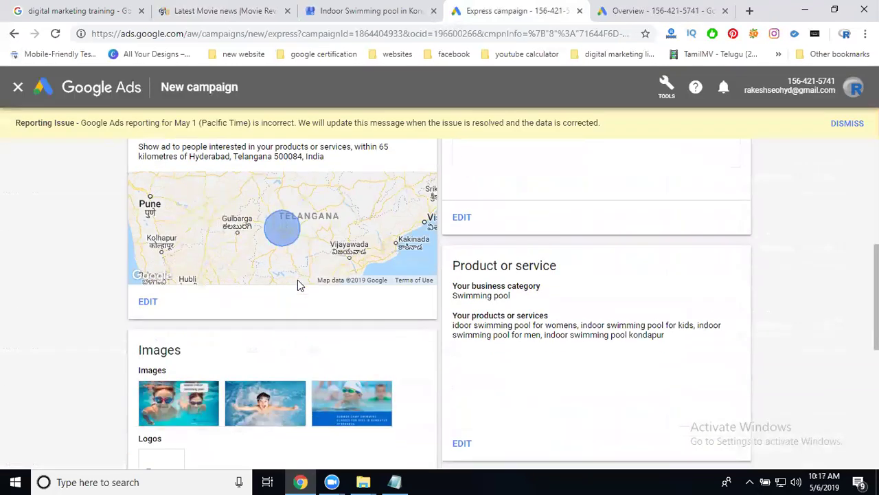
left_click(207, 342)
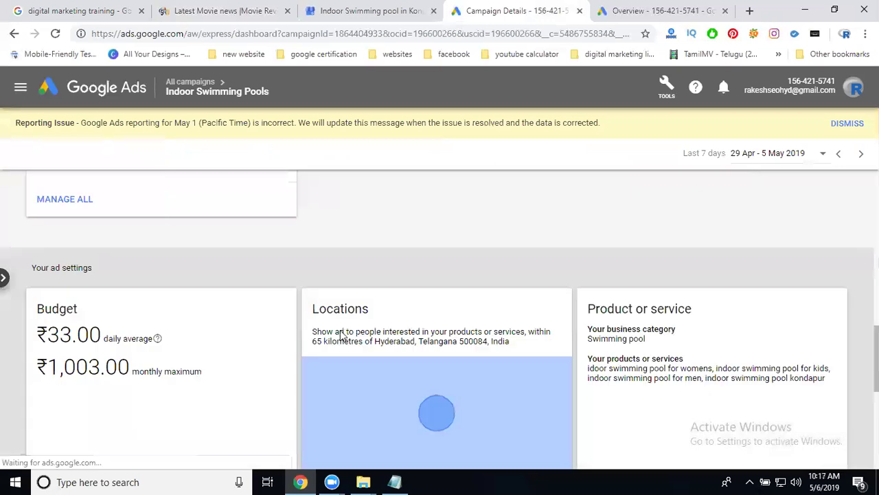
Look through the account billing and settings menu, then close it
left_click(667, 86)
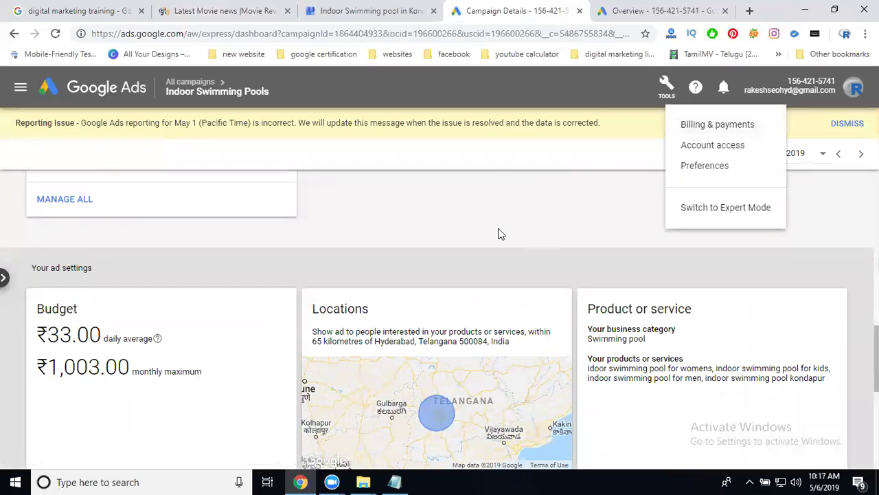
scroll(498, 233, "down", 10)
scroll(285, 266, "up", 10)
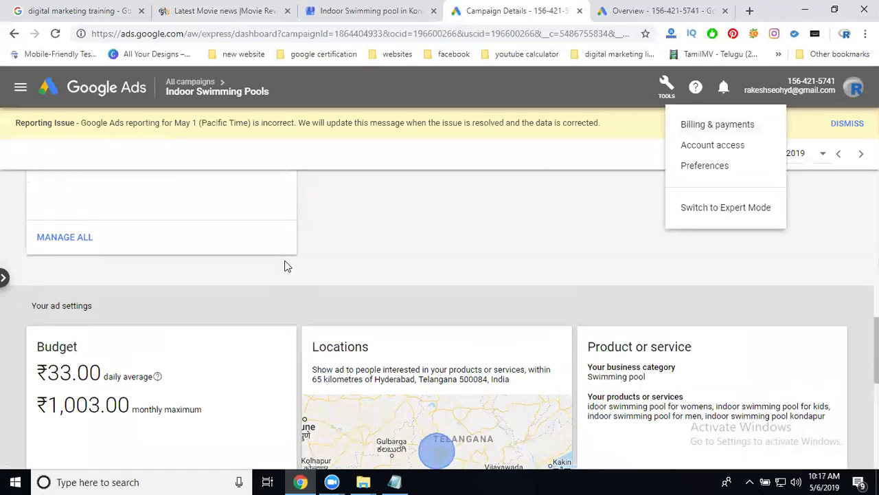
scroll(286, 266, "up", 8)
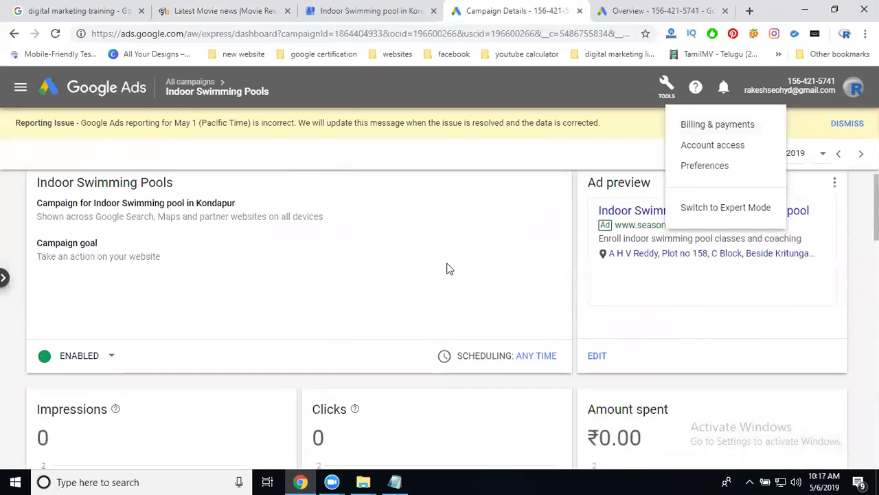
left_click(446, 269)
Open the campaign's ENABLED status dropdown to reach Pause campaign
scroll(447, 269, "down", 4)
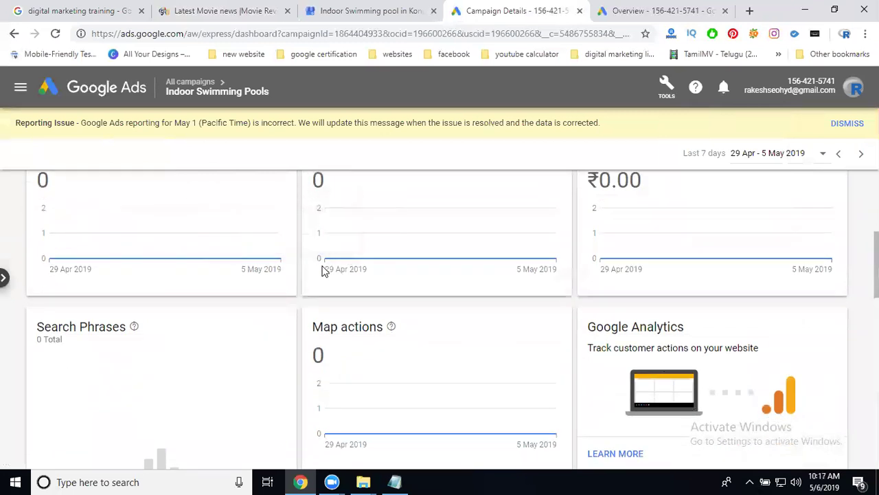
scroll(226, 268, "up", 2)
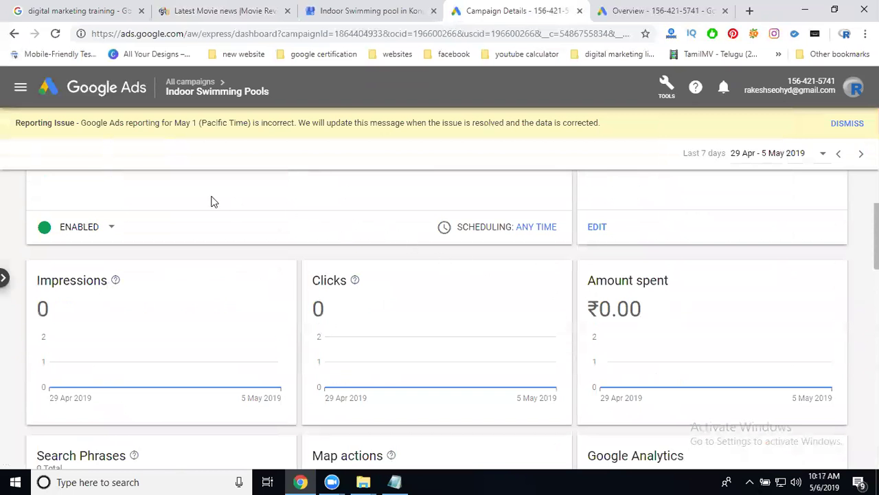
left_click(108, 228)
Confirm pausing Indoor Swimming Pools, dismiss the feedback survey, and recheck the PAUSED status options
left_click(151, 236)
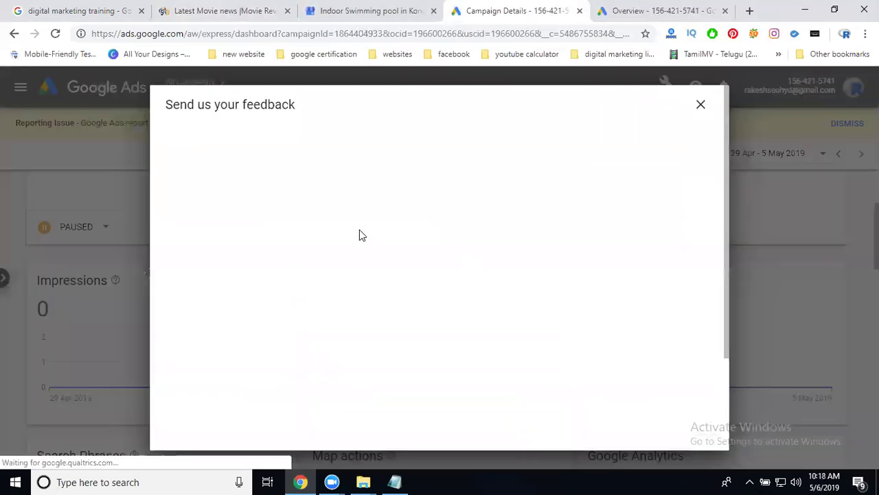
left_click(700, 105)
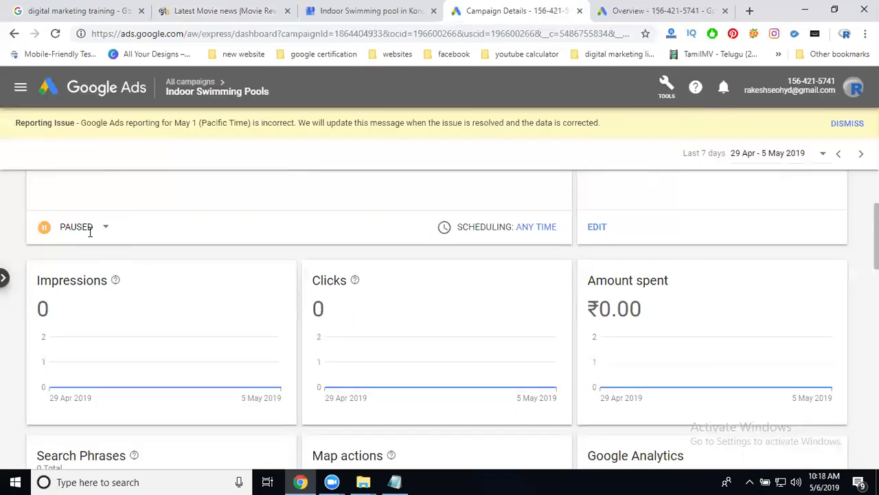
scroll(118, 258, "up", 3)
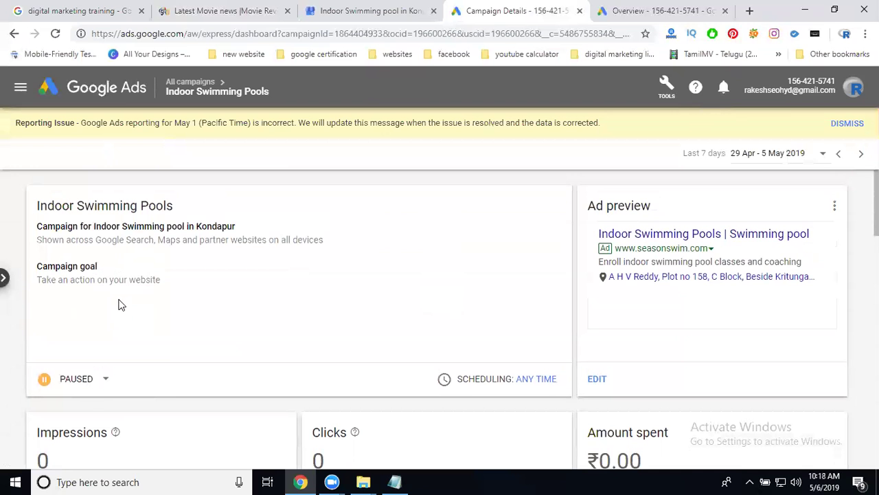
left_click(106, 380)
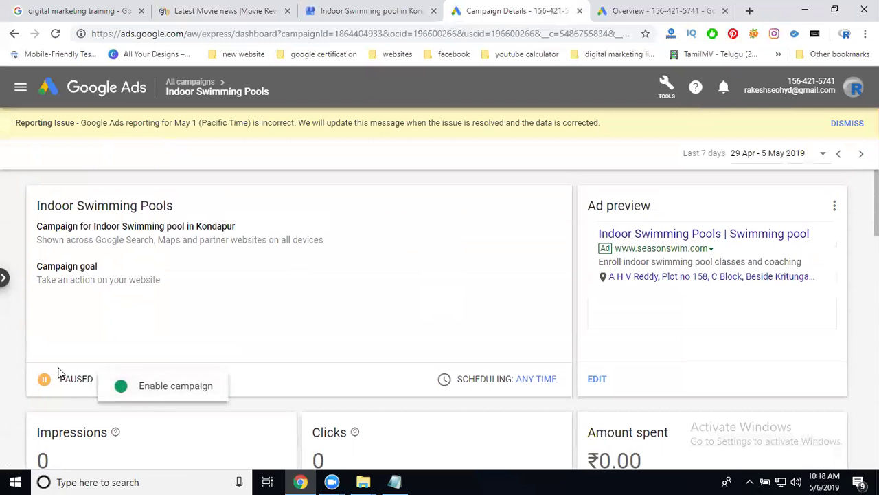